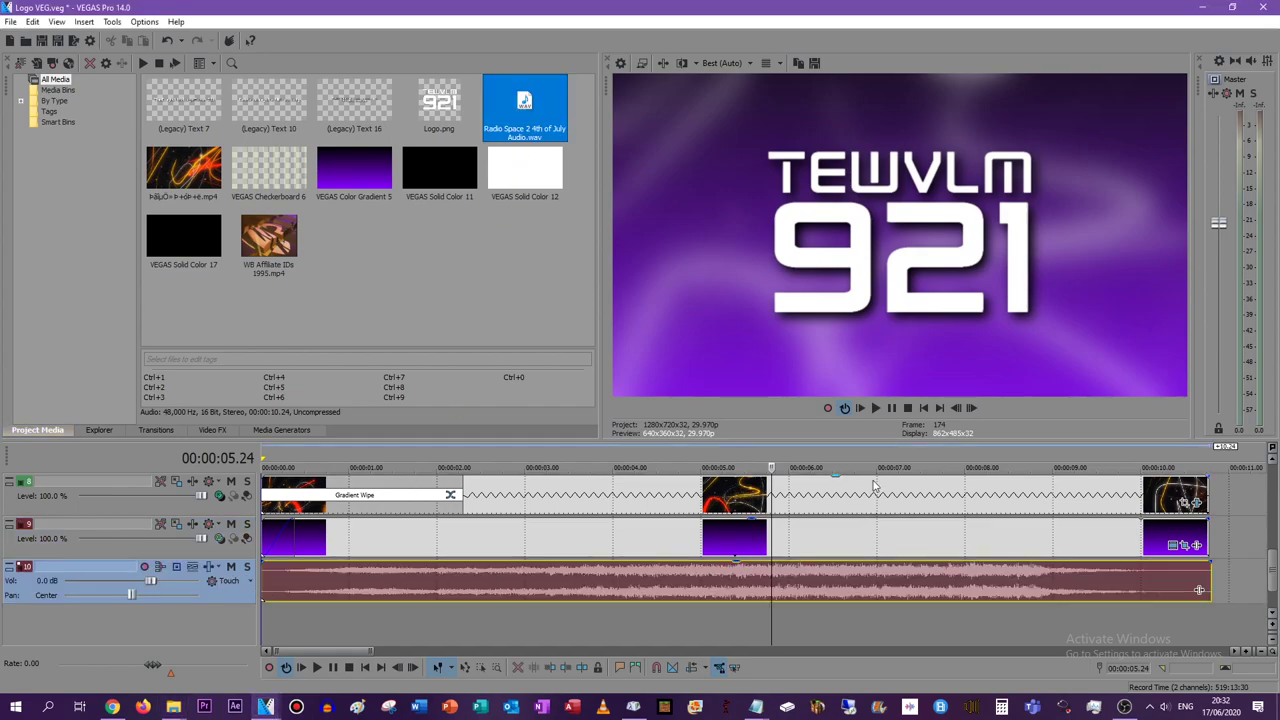
Play back the logo animation over the purple gradient background and pause as the logo appears
{"action": "left_click", "coordinate": [908, 408]}
{"action": "left_click", "coordinate": [893, 408]}
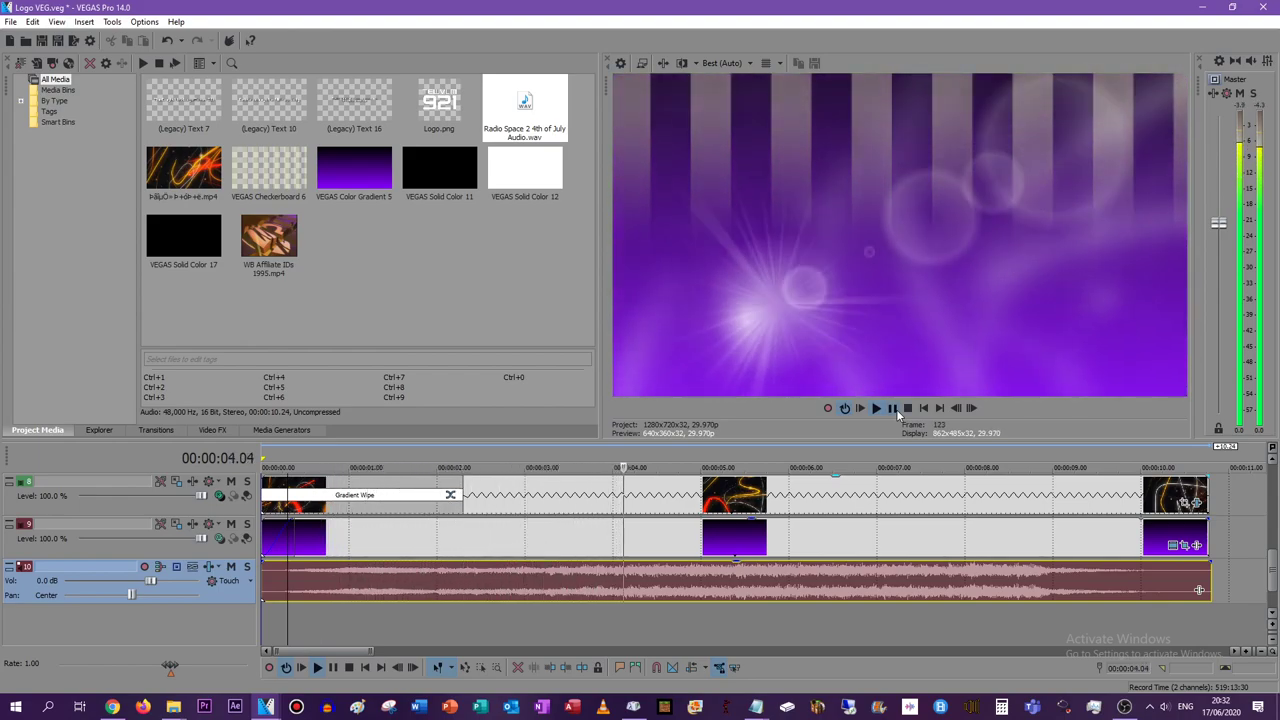
{"action": "left_click", "coordinate": [893, 408]}
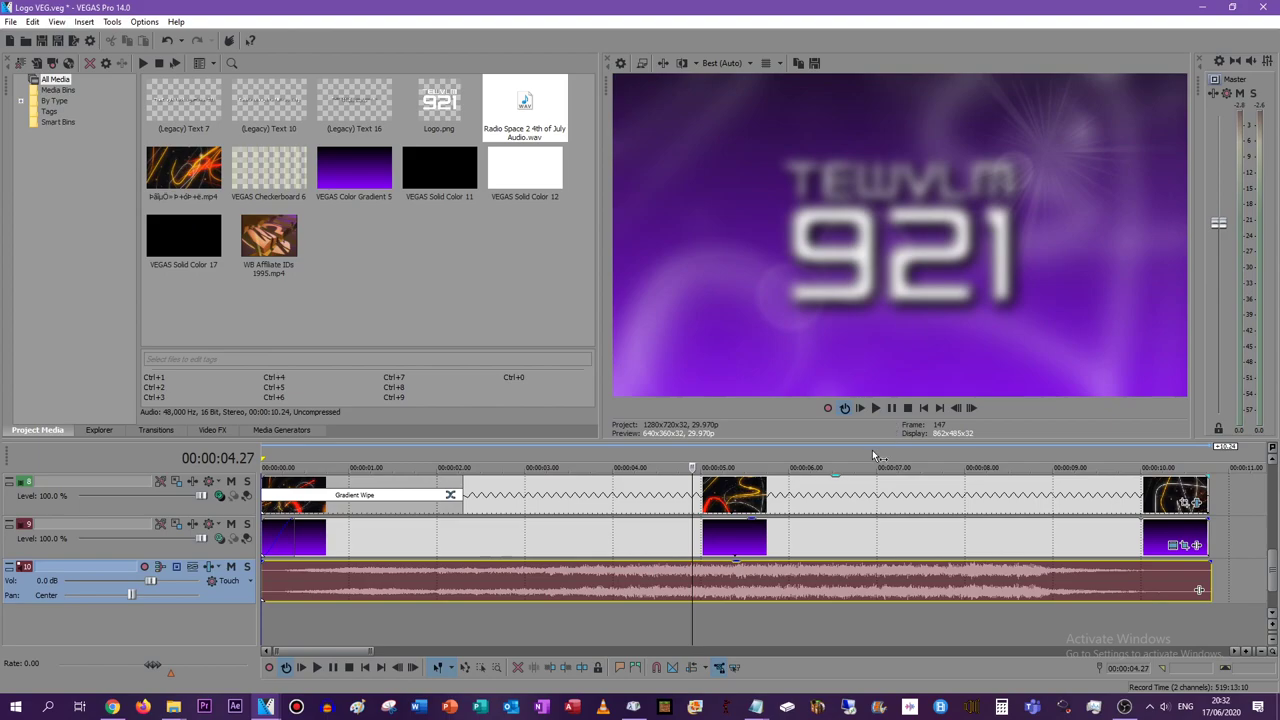
Replace the VEGAS Color Gradient 5 media with USA Flag BG.mp4
{"action": "right_click", "coordinate": [815, 541]}
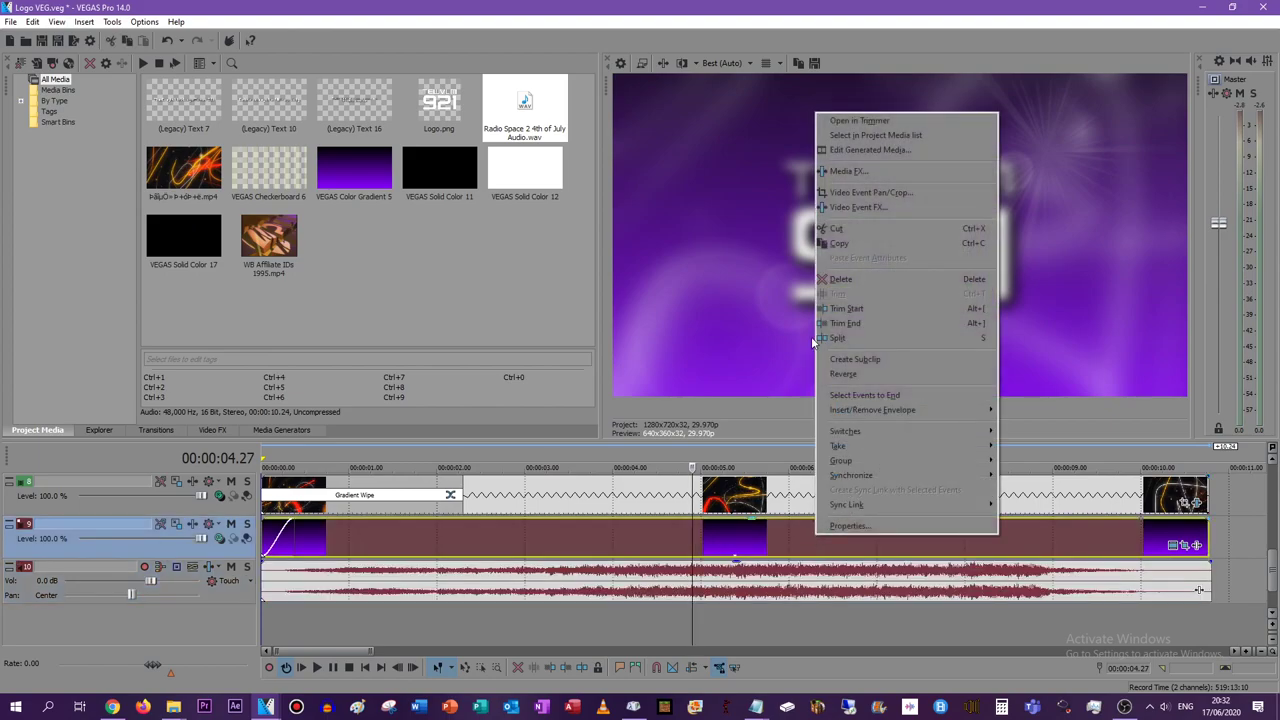
{"action": "left_click", "coordinate": [355, 175]}
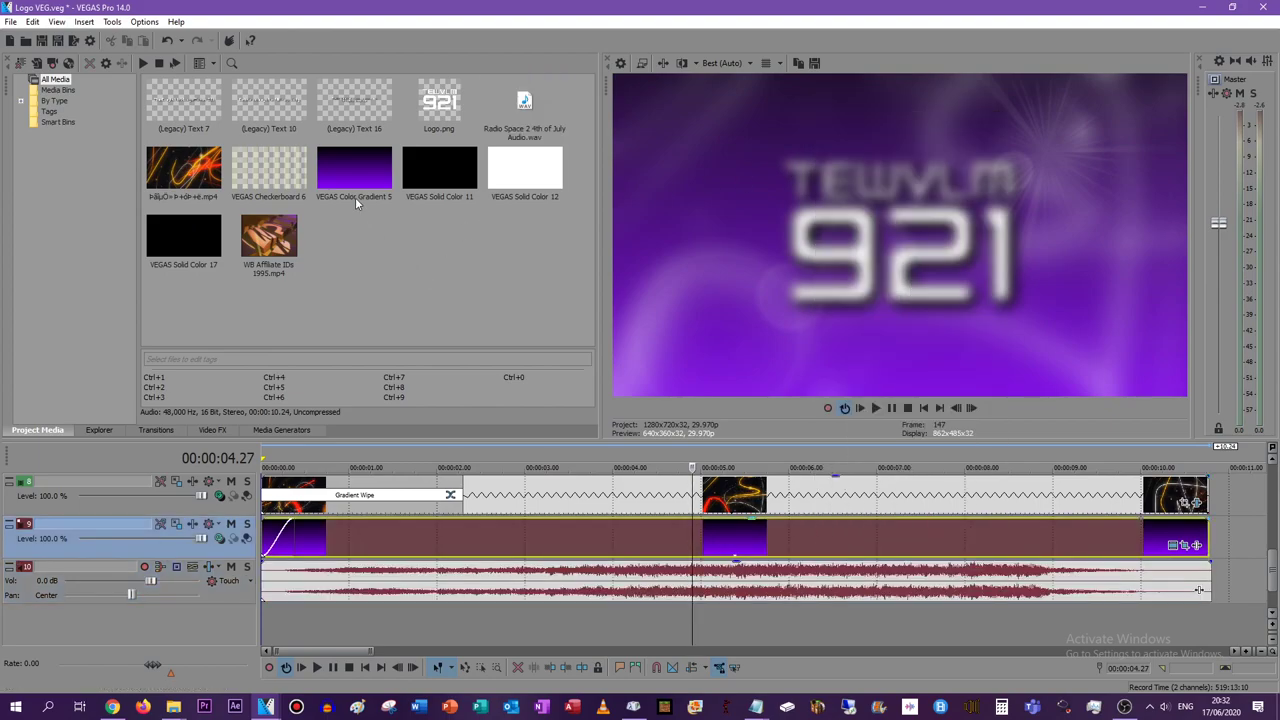
{"action": "right_click", "coordinate": [353, 191]}
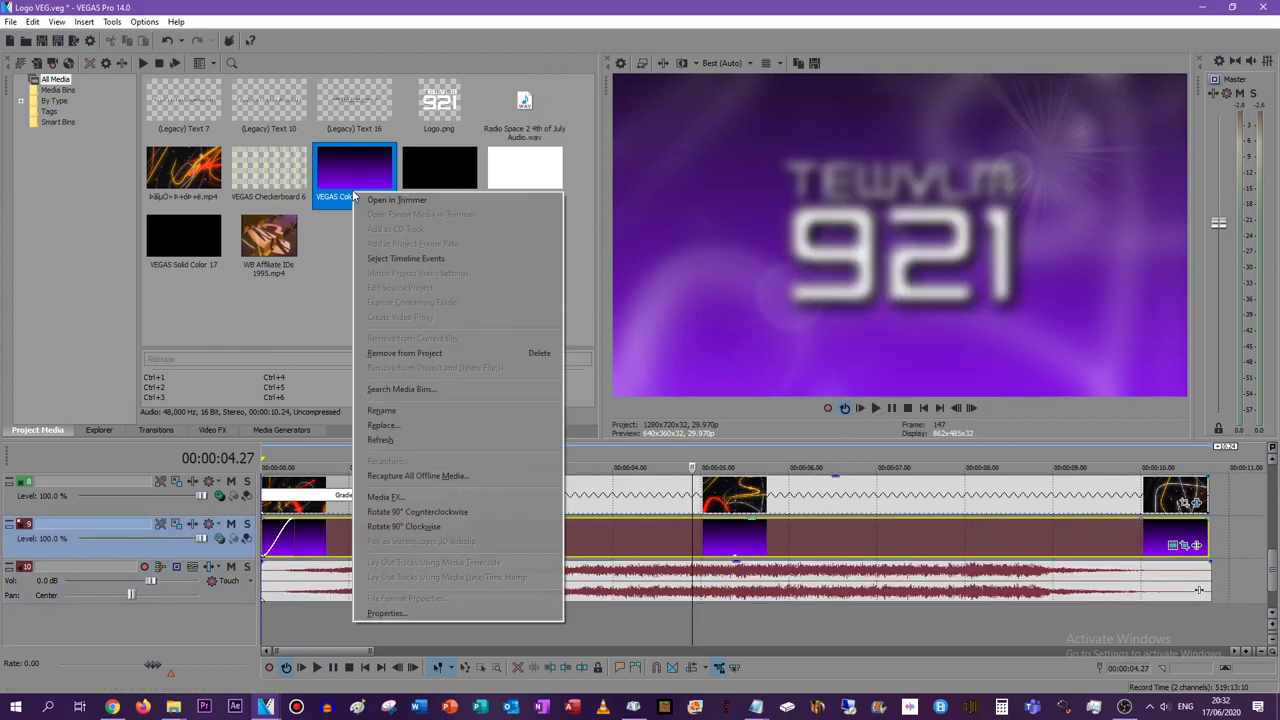
{"action": "left_click", "coordinate": [403, 428]}
{"action": "left_click", "coordinate": [160, 245]}
{"action": "left_click", "coordinate": [514, 427]}
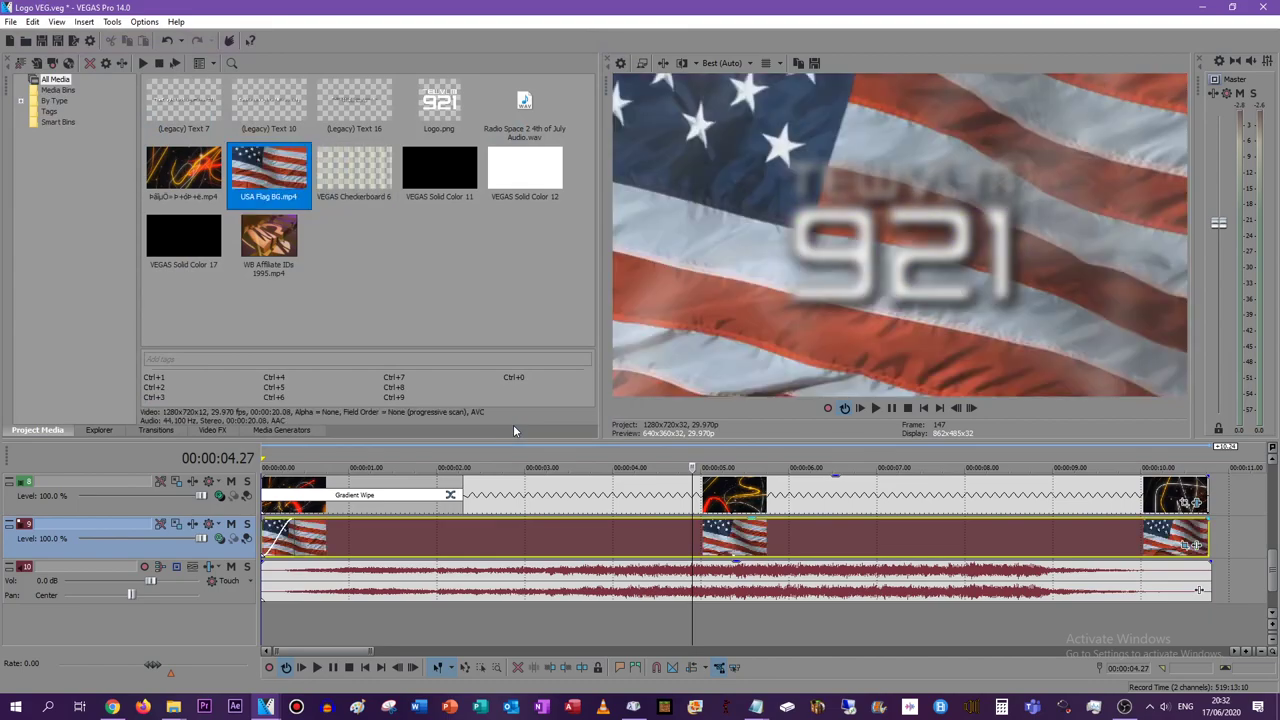
Add the default Brightness and Contrast effect to the flag event and set its contrast to 0.293
{"action": "left_click", "coordinate": [212, 430]}
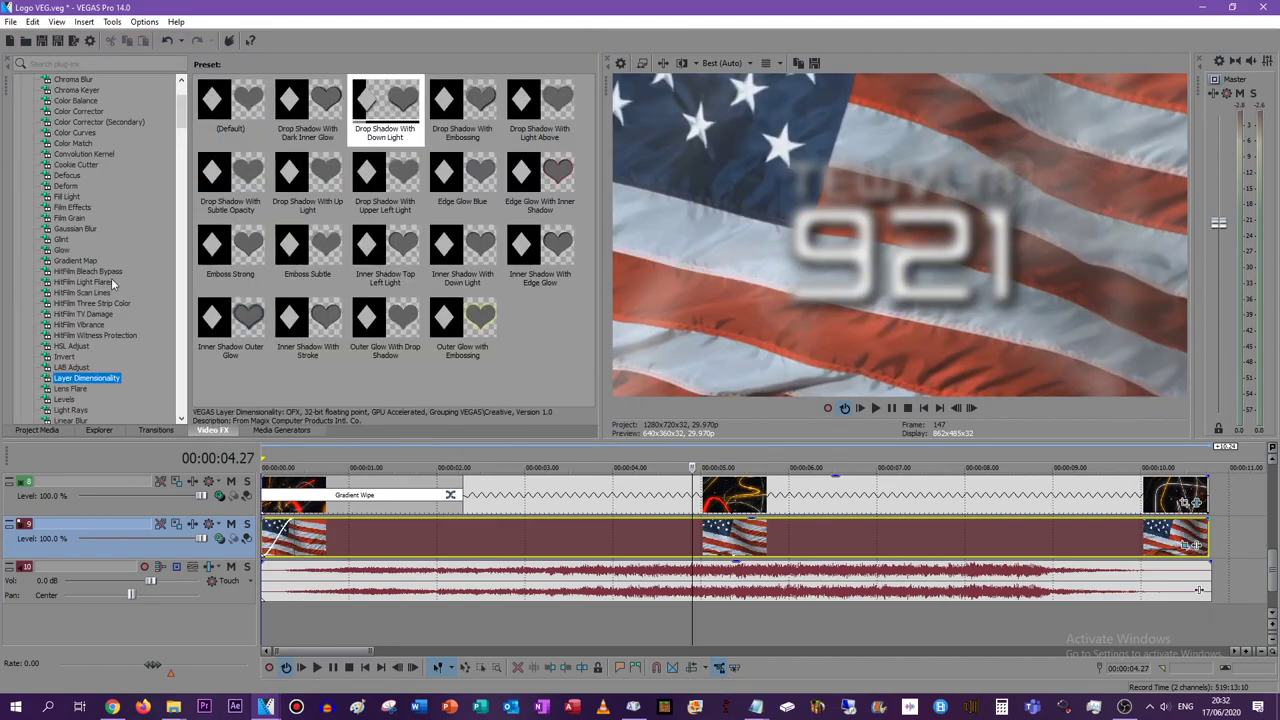
{"action": "scroll", "coordinate": [110, 250], "scroll_direction": "up", "scroll_amount": 3}
{"action": "left_click", "coordinate": [118, 132]}
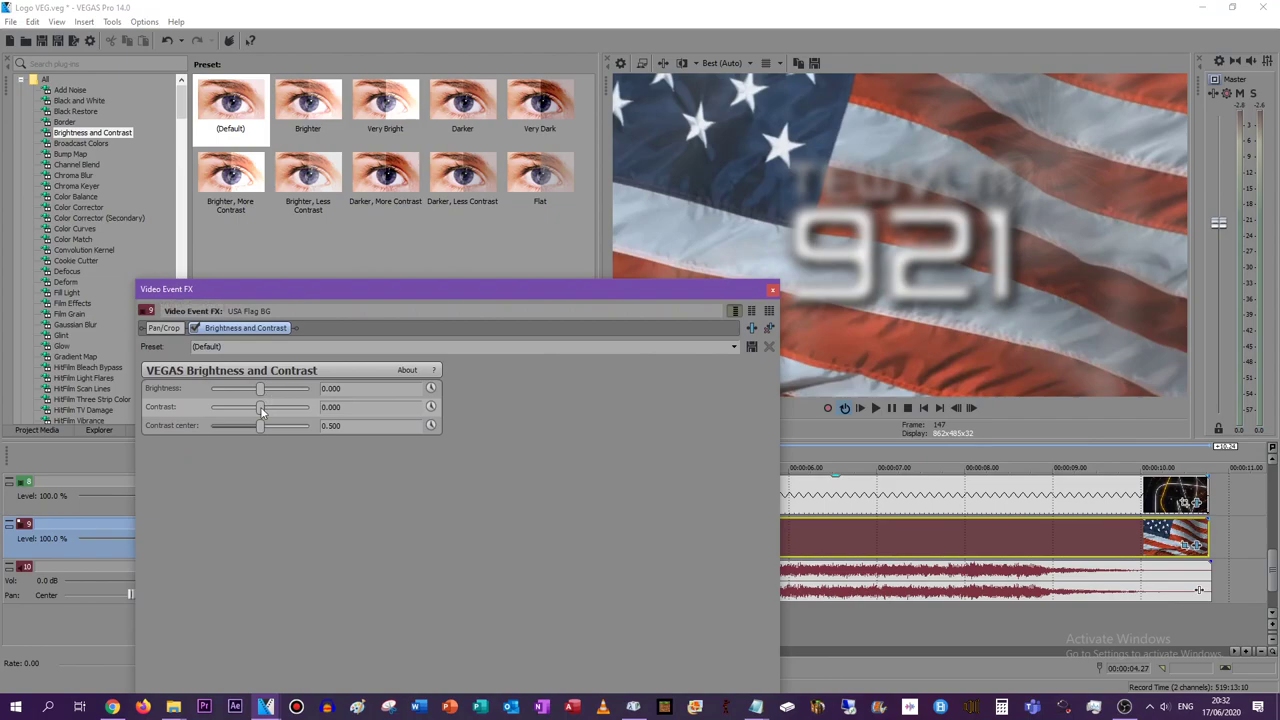
{"action": "left_click_drag", "start_coordinate": [261, 409], "coordinate": [278, 408]}
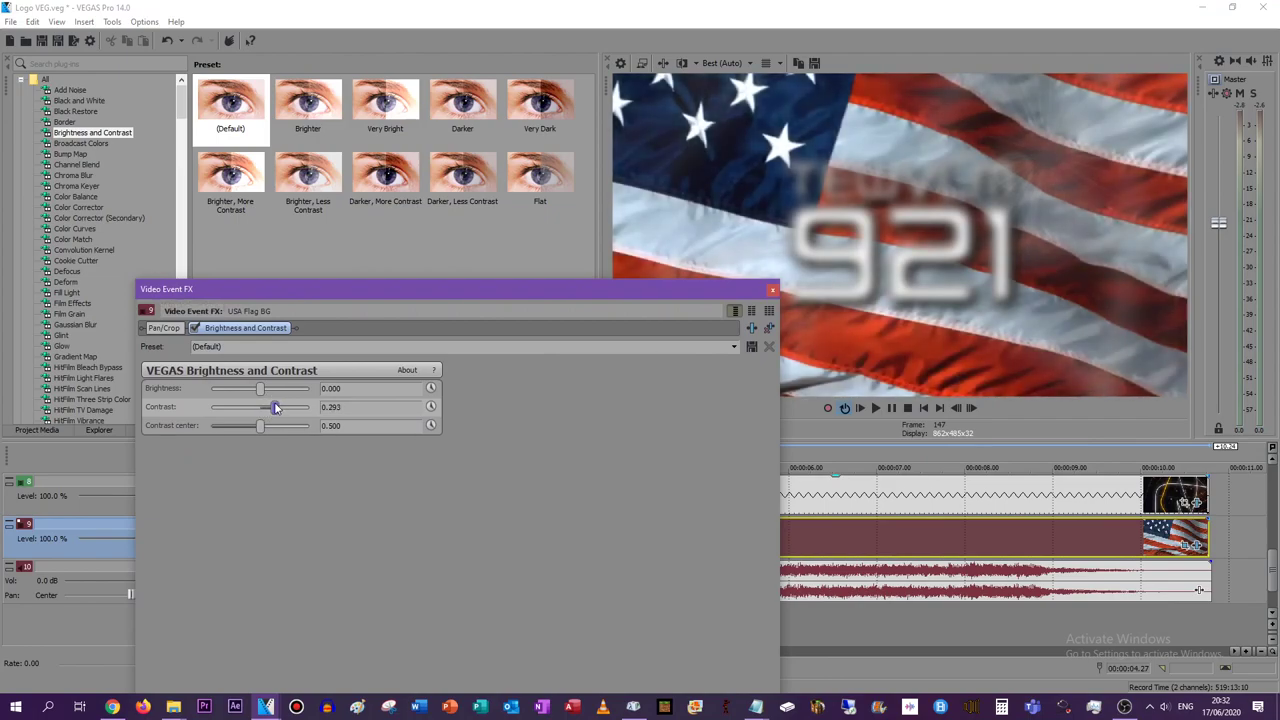
Add the Soften Gaussian Blur and the default HSL Adjust to the flag event, with saturation at 1.769
{"action": "left_click", "coordinate": [80, 325]}
{"action": "left_click_drag", "start_coordinate": [540, 108], "coordinate": [541, 334]}
{"action": "scroll", "coordinate": [100, 220], "scroll_direction": "down", "scroll_amount": 1}
{"action": "scroll", "coordinate": [62, 358], "scroll_direction": "down", "scroll_amount": 1}
{"action": "left_click", "coordinate": [66, 379]}
{"action": "left_click_drag", "start_coordinate": [230, 105], "coordinate": [417, 308]}
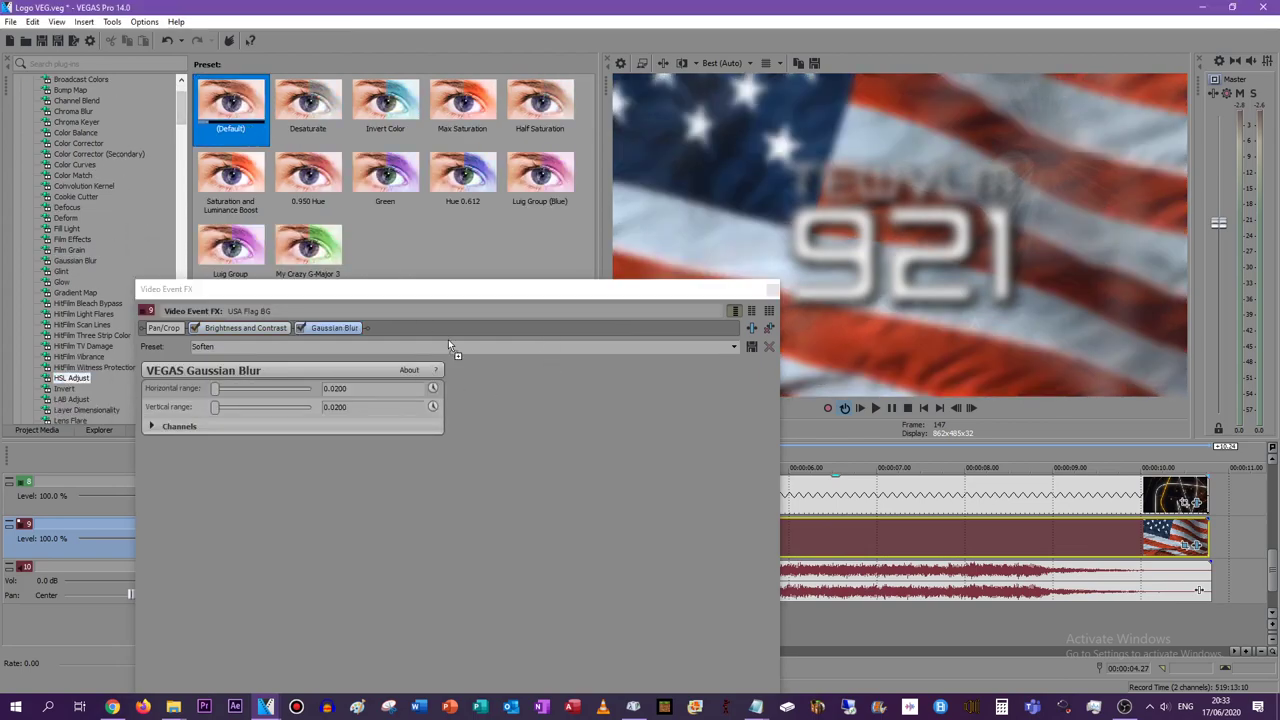
{"action": "left_click_drag", "start_coordinate": [249, 412], "coordinate": [285, 402]}
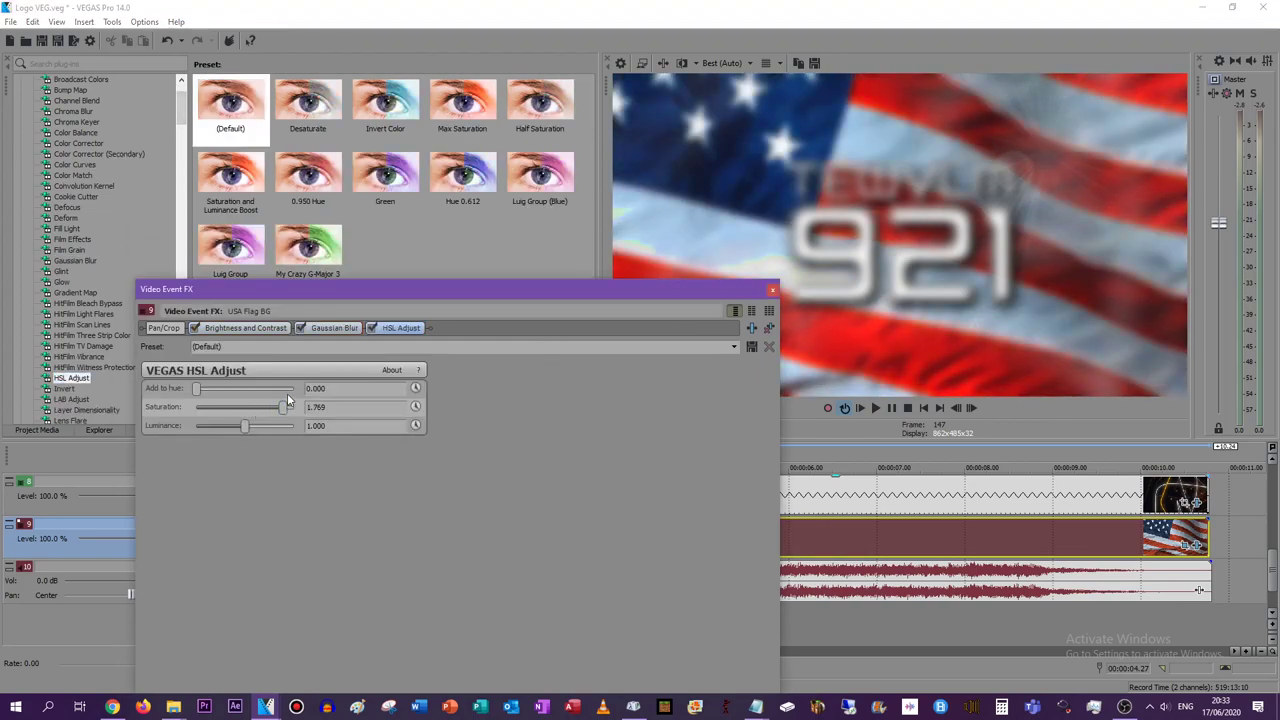
{"action": "left_click", "coordinate": [774, 291]}
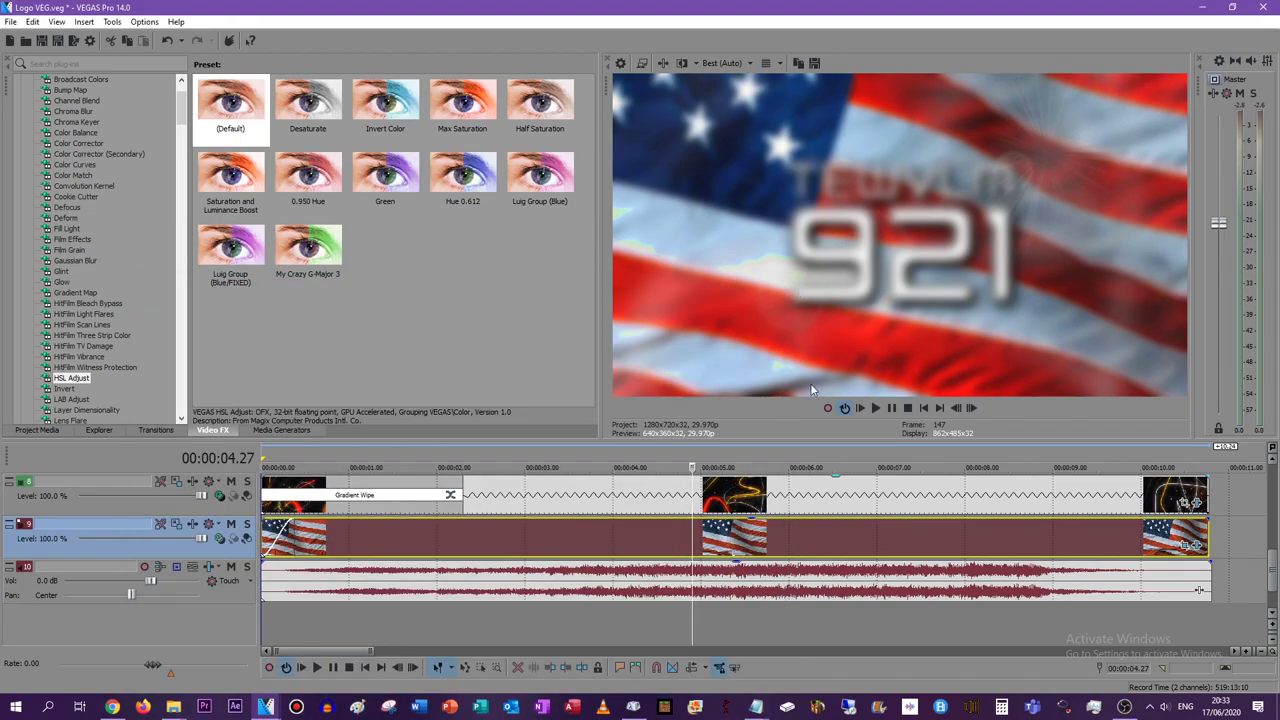
Play back the logo over the flag background and save the project
{"action": "left_click", "coordinate": [893, 408]}
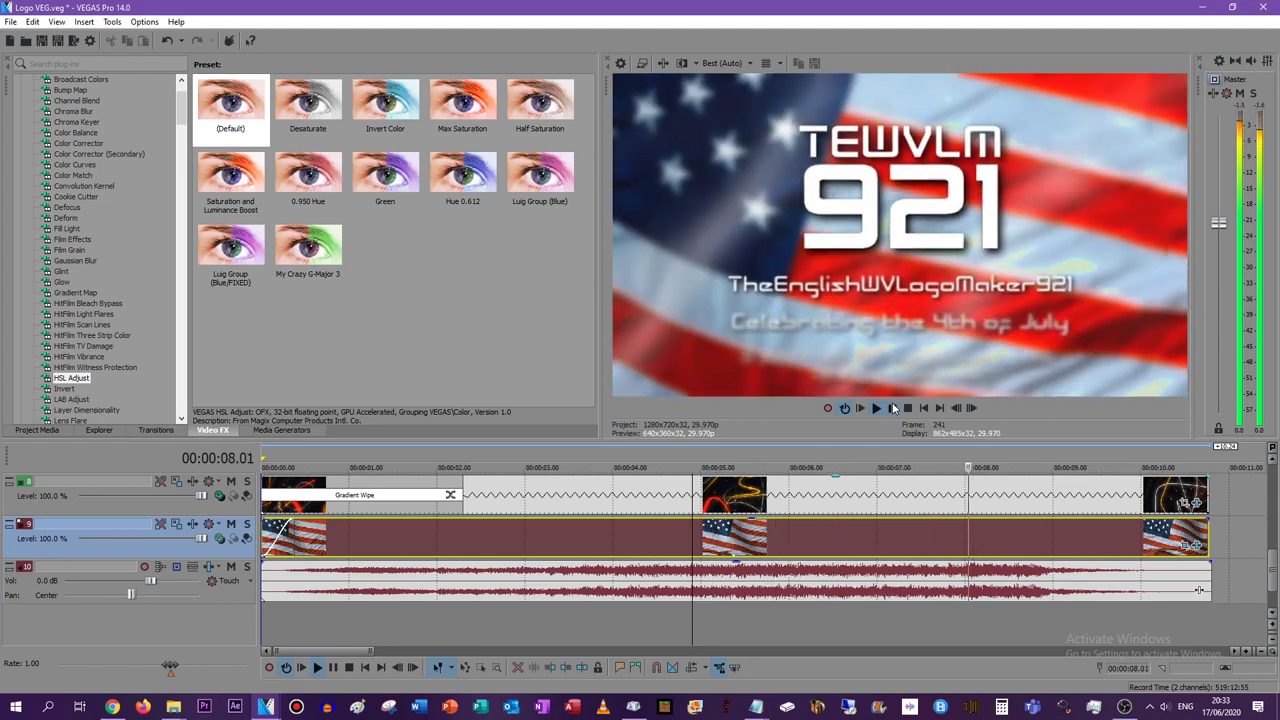
{"action": "left_click", "coordinate": [893, 408]}
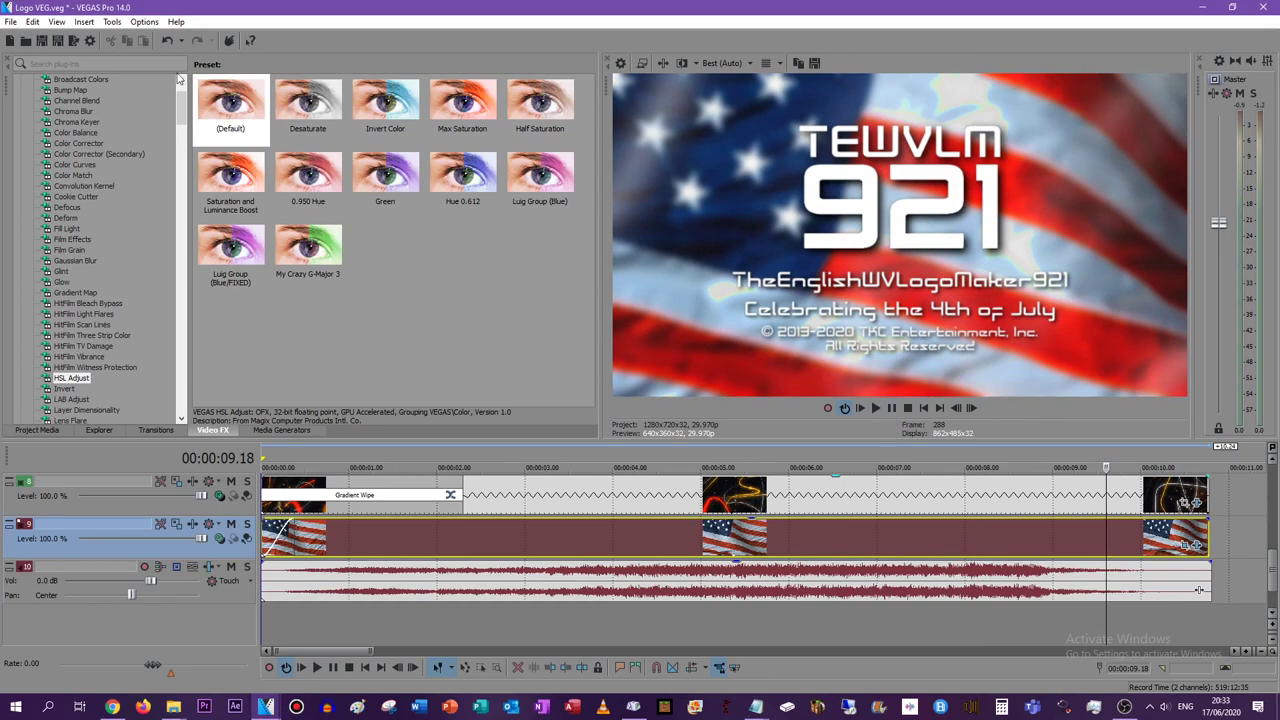
{"action": "left_click", "coordinate": [41, 41]}
Render the flag event's range as Radio Space 2 4th of July Logo.mp4 with the Internet HD 720p template and open its output folder
{"action": "double_click", "coordinate": [806, 538]}
{"action": "left_click", "coordinate": [877, 408]}
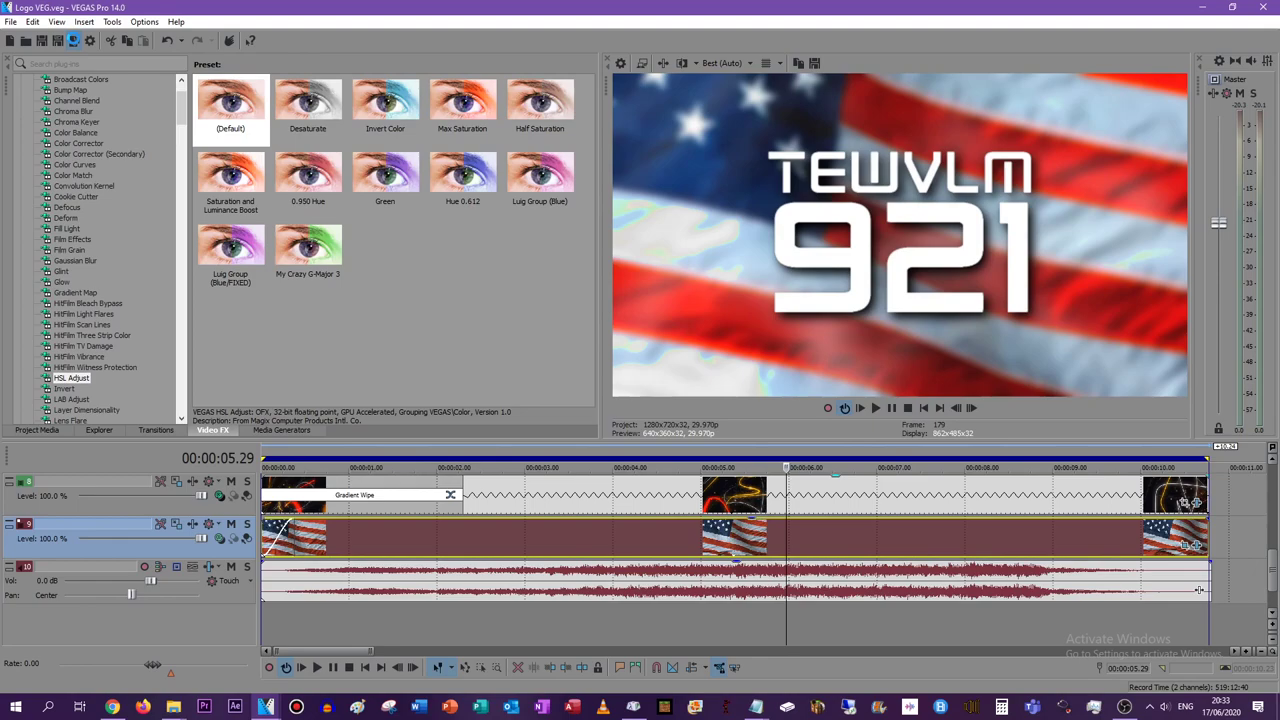
{"action": "left_click", "coordinate": [73, 41]}
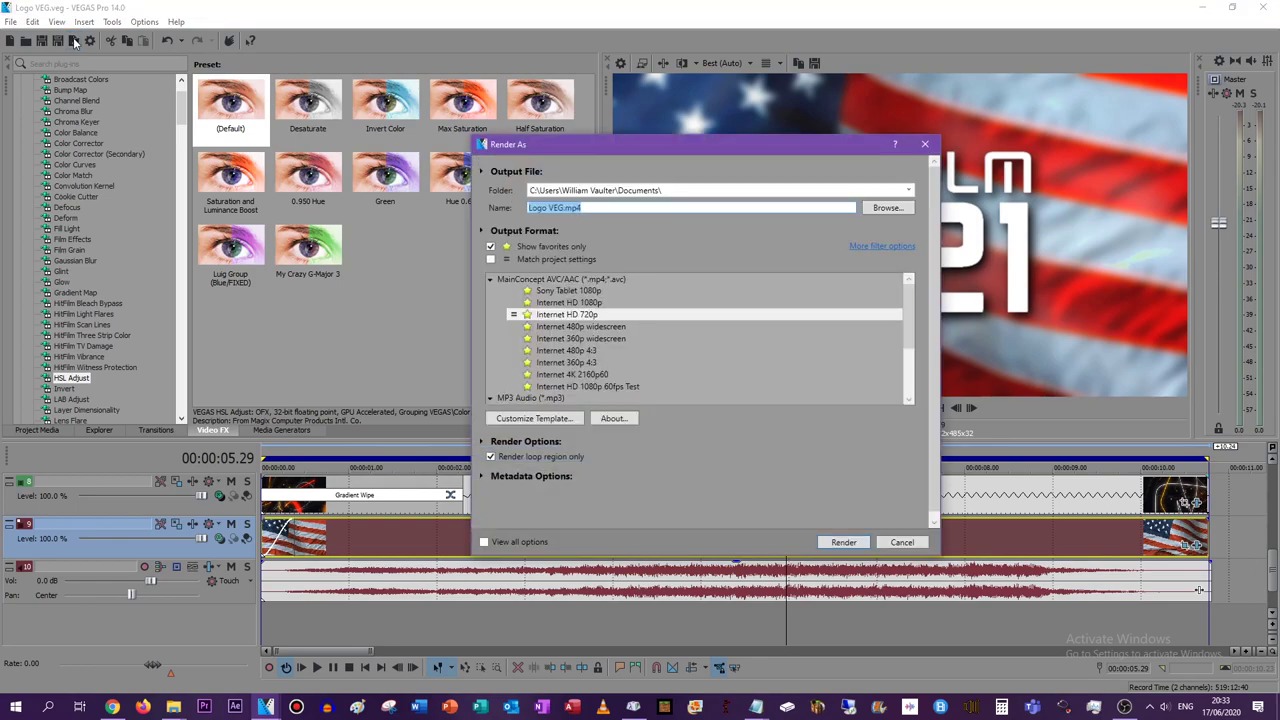
{"action": "type", "text": "Radio Space 2 4th of July Logo"}
{"action": "key", "text": "Return"}
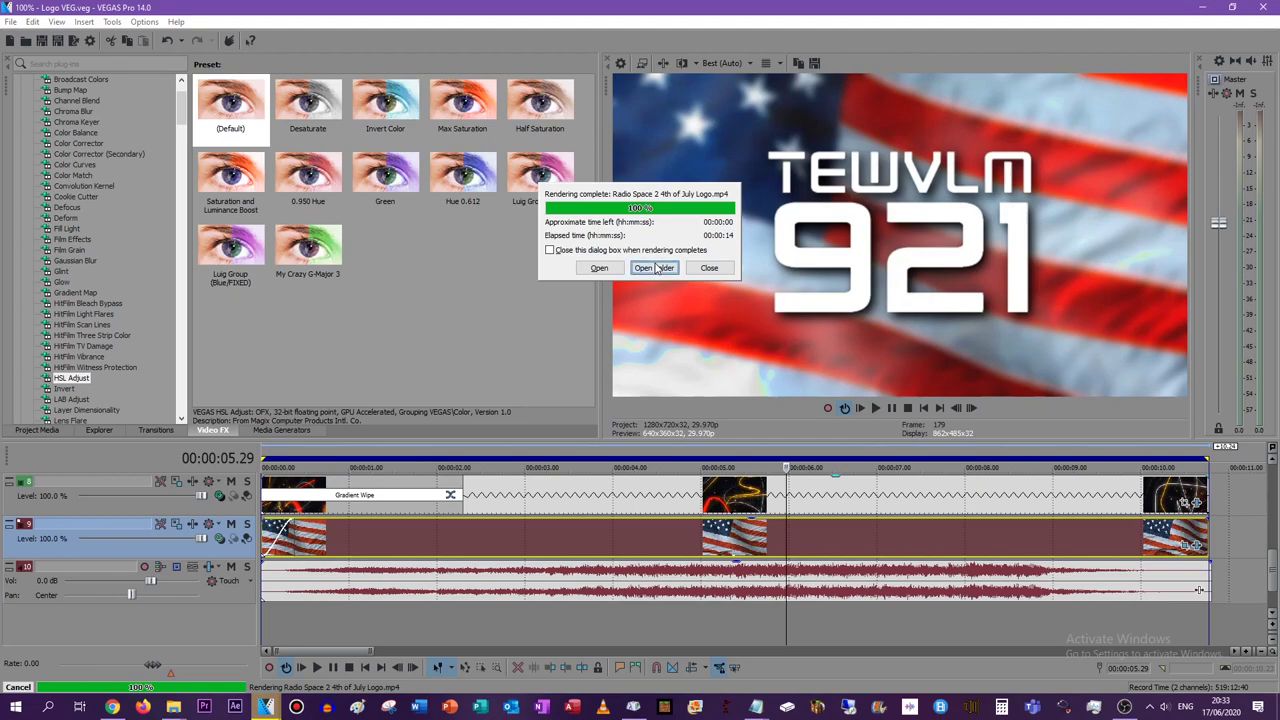
{"action": "left_click", "coordinate": [655, 268]}
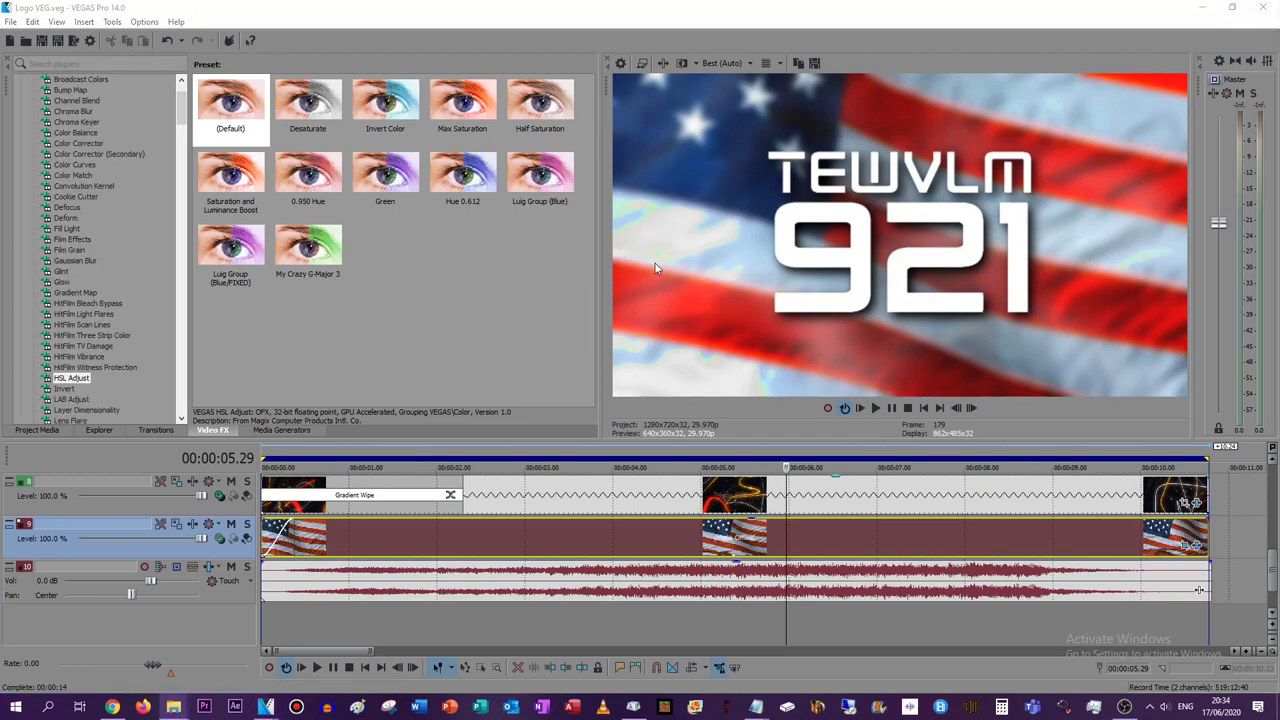
Start a new project and set its video size to 720 by 720 pixels
{"action": "left_click", "coordinate": [10, 42]}
{"action": "left_click", "coordinate": [10, 42]}
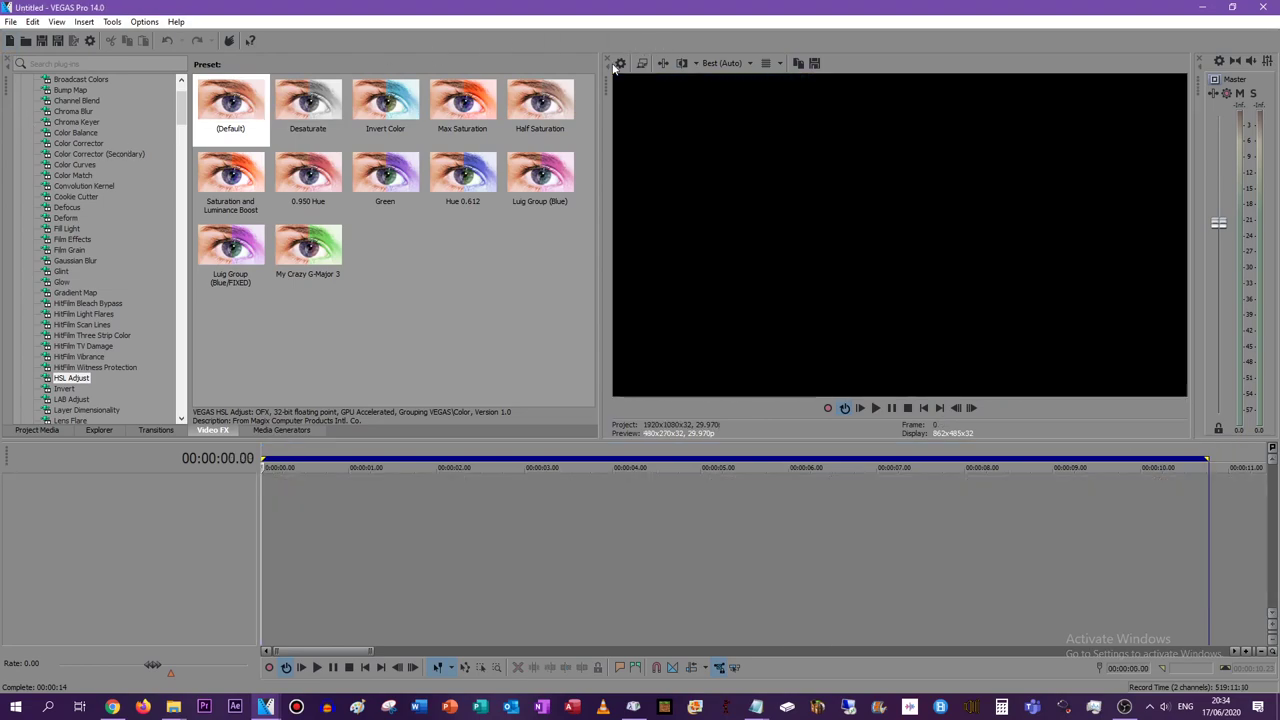
{"action": "left_click", "coordinate": [621, 64]}
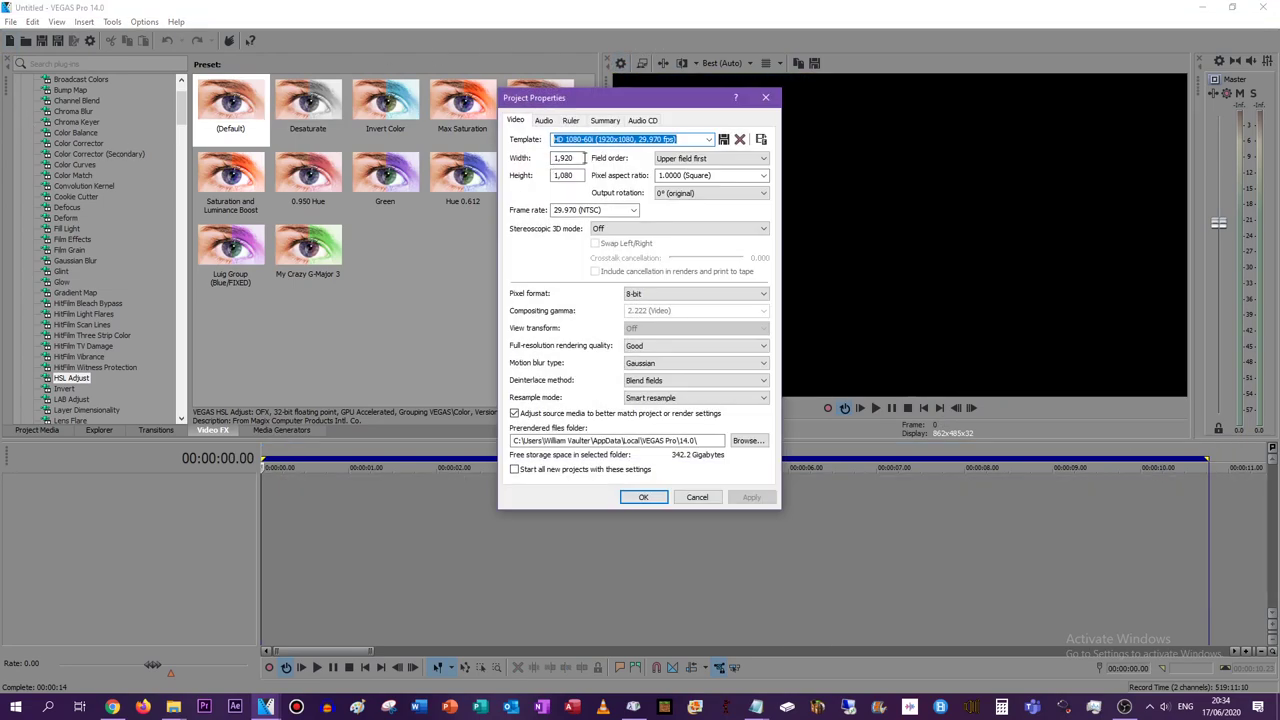
{"action": "type", "text": "720"}
{"action": "key", "text": "Tab"}
{"action": "type", "text": "720"}
{"action": "key", "text": "Return"}
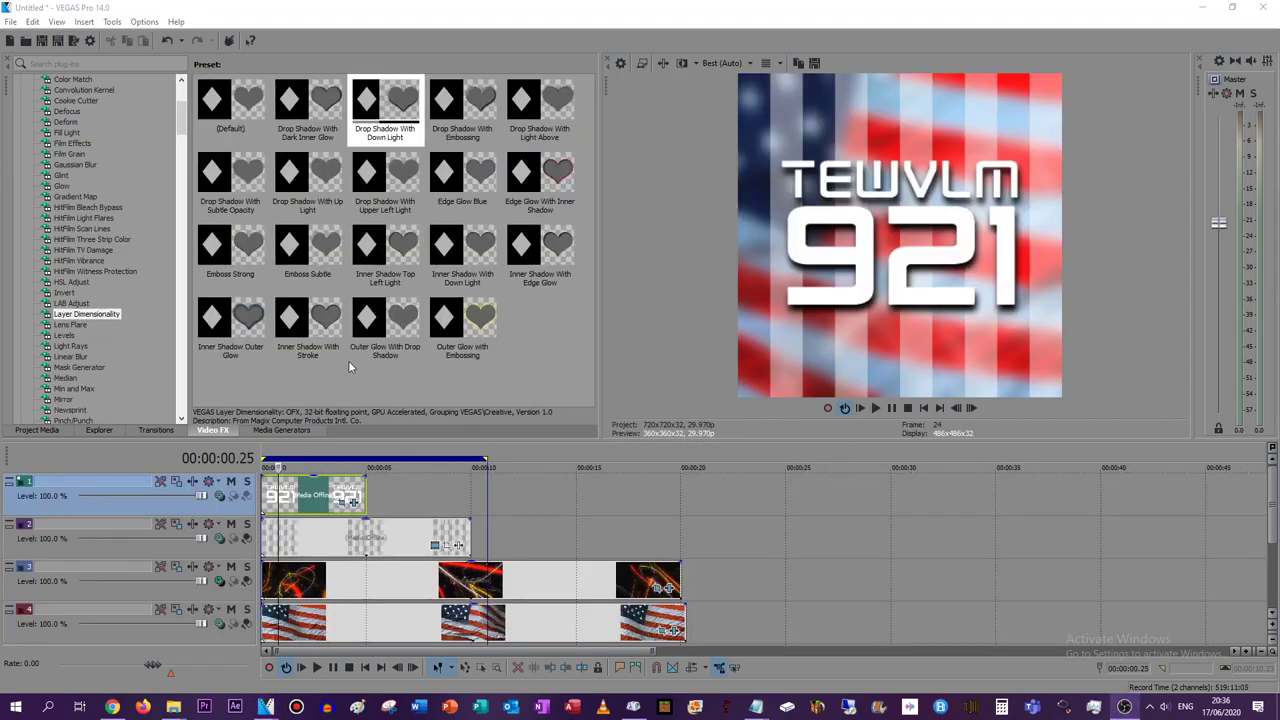
Save the project as Profile Picture in the Radio Space 2.0 4th of July folder
{"action": "left_click", "coordinate": [41, 40]}
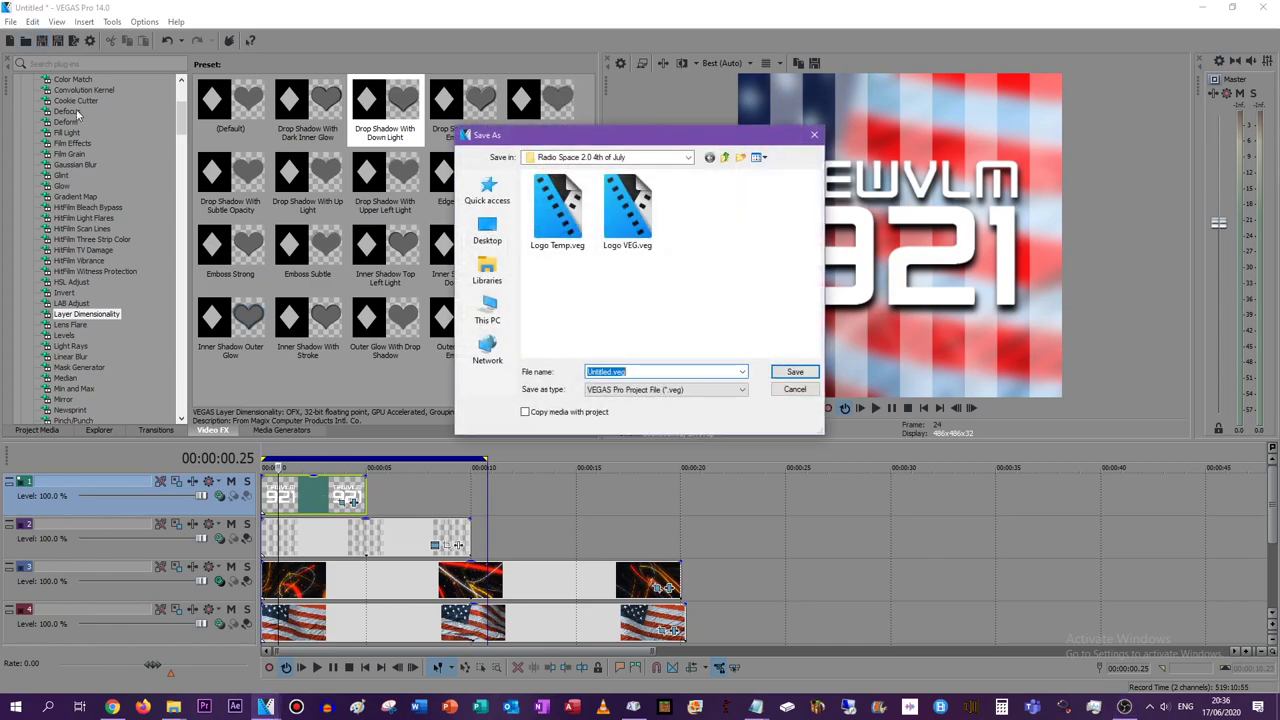
{"action": "type", "text": "Profile Picture"}
{"action": "key", "text": "Return"}
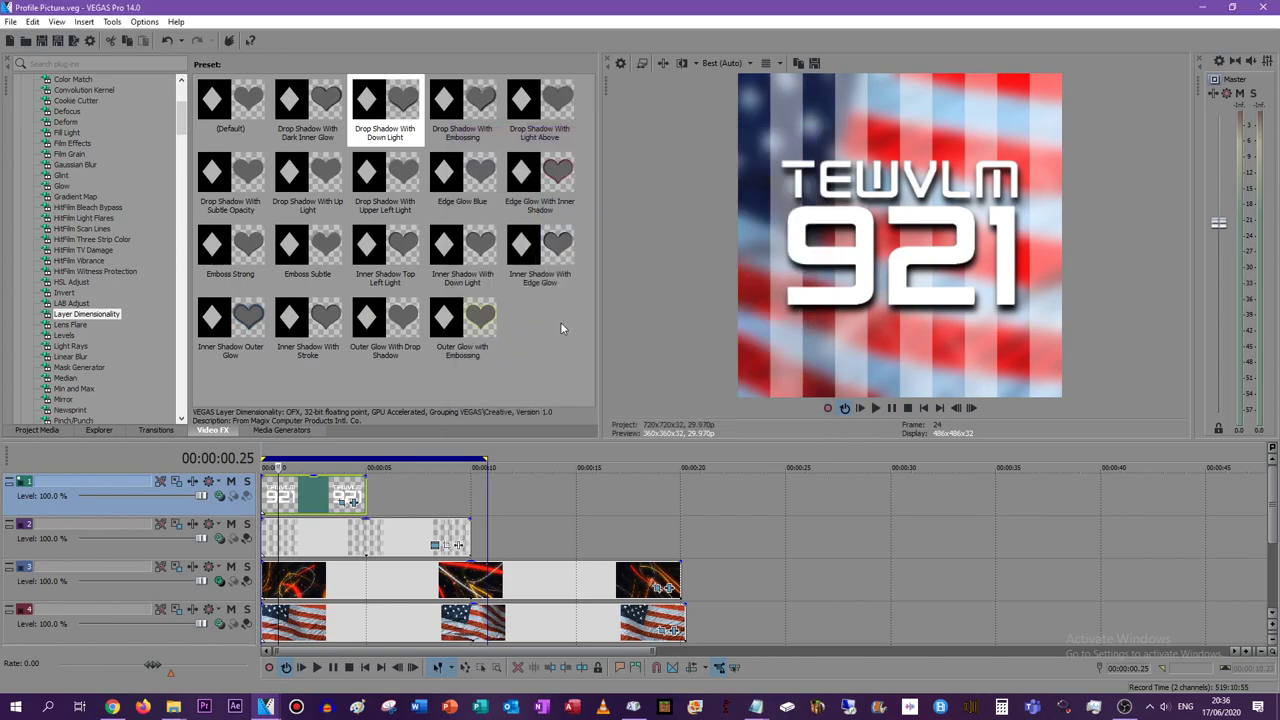
Save a PNG snapshot of the preview as TEWVLM921 Radio Space 2 4th of July in the desktop's Profile Pictures folder
{"action": "left_click", "coordinate": [815, 63]}
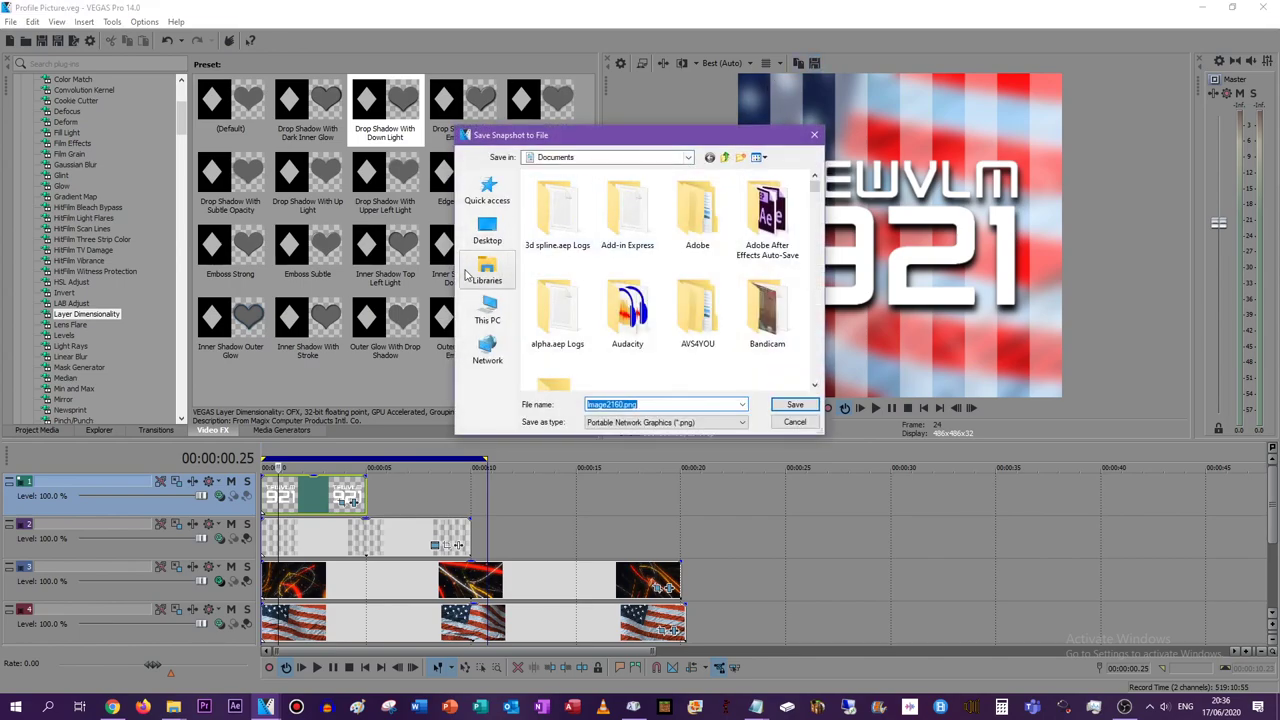
{"action": "left_click", "coordinate": [482, 282]}
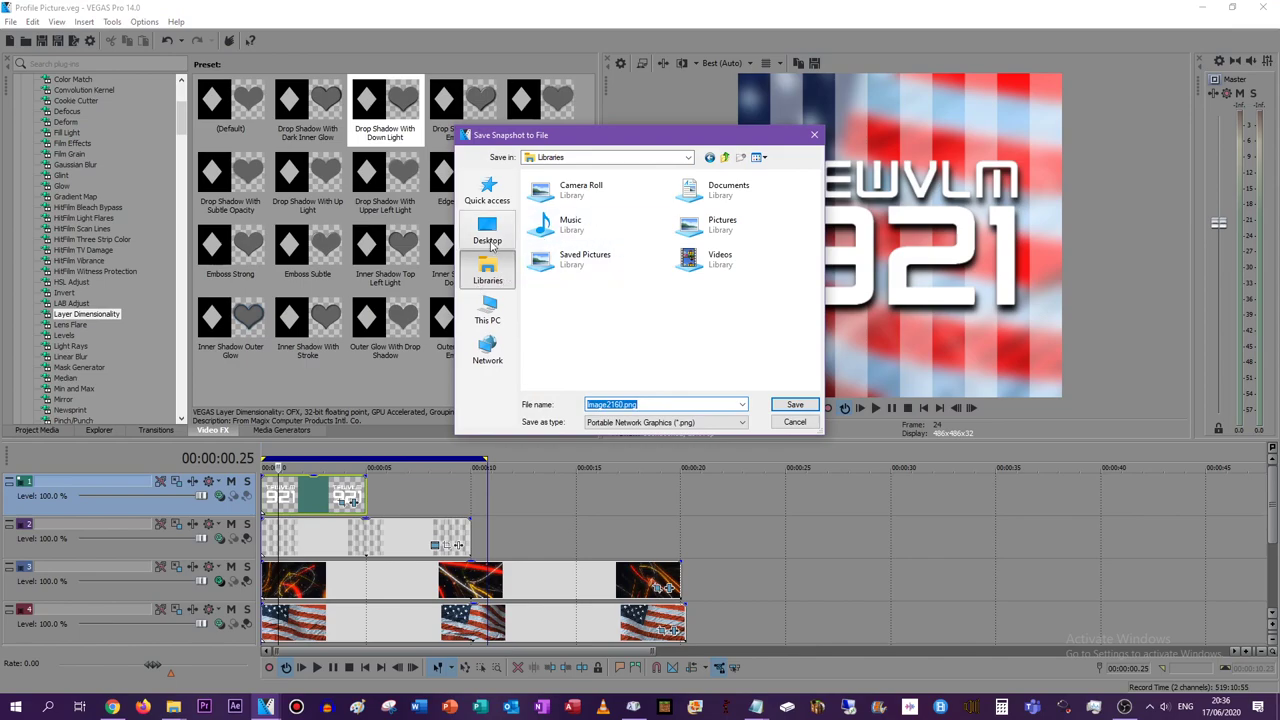
{"action": "left_click", "coordinate": [500, 238]}
{"action": "scroll", "coordinate": [583, 330], "scroll_direction": "down", "scroll_amount": 10}
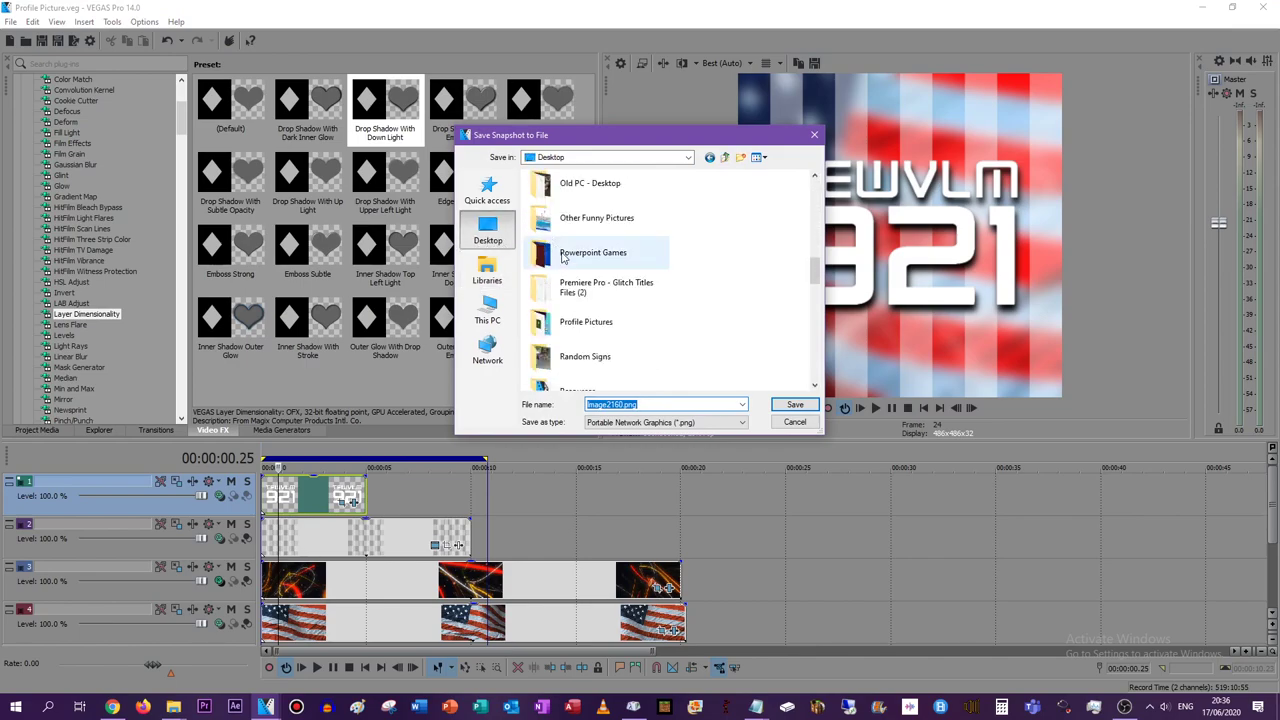
{"action": "double_click", "coordinate": [583, 325]}
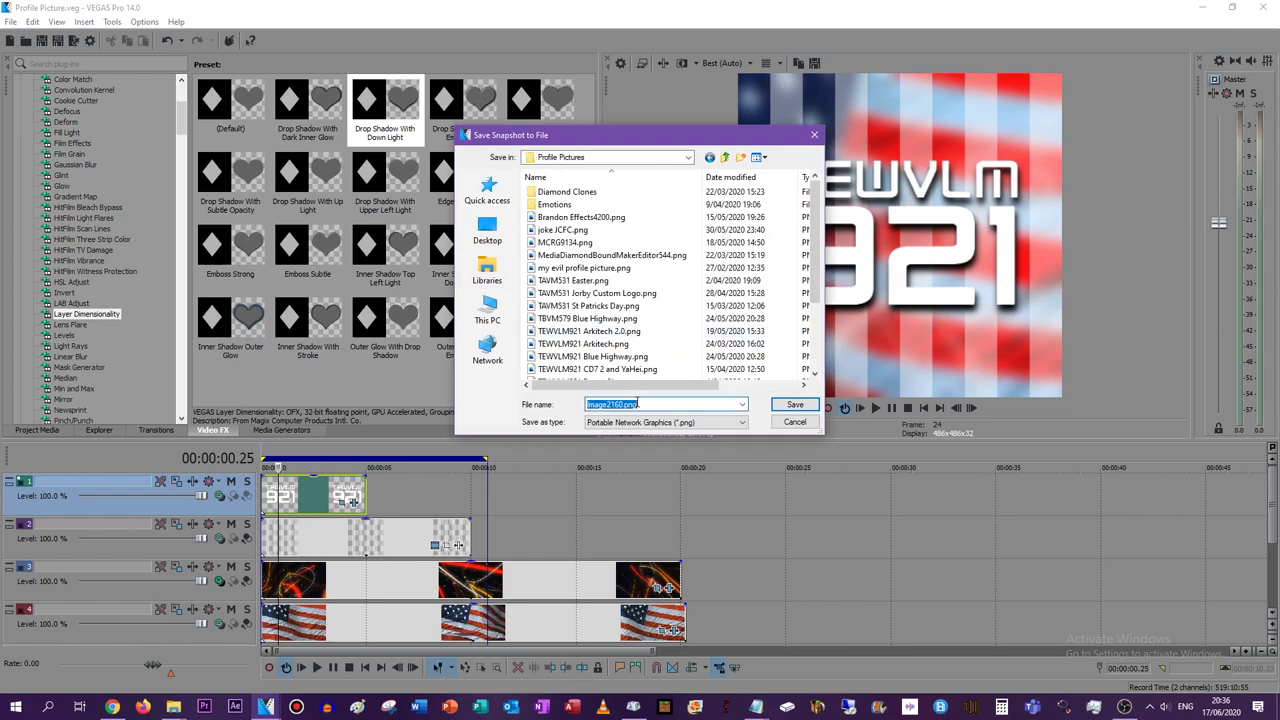
{"action": "type", "text": "TEWVLM921  Radio Space 4th of Ju"}
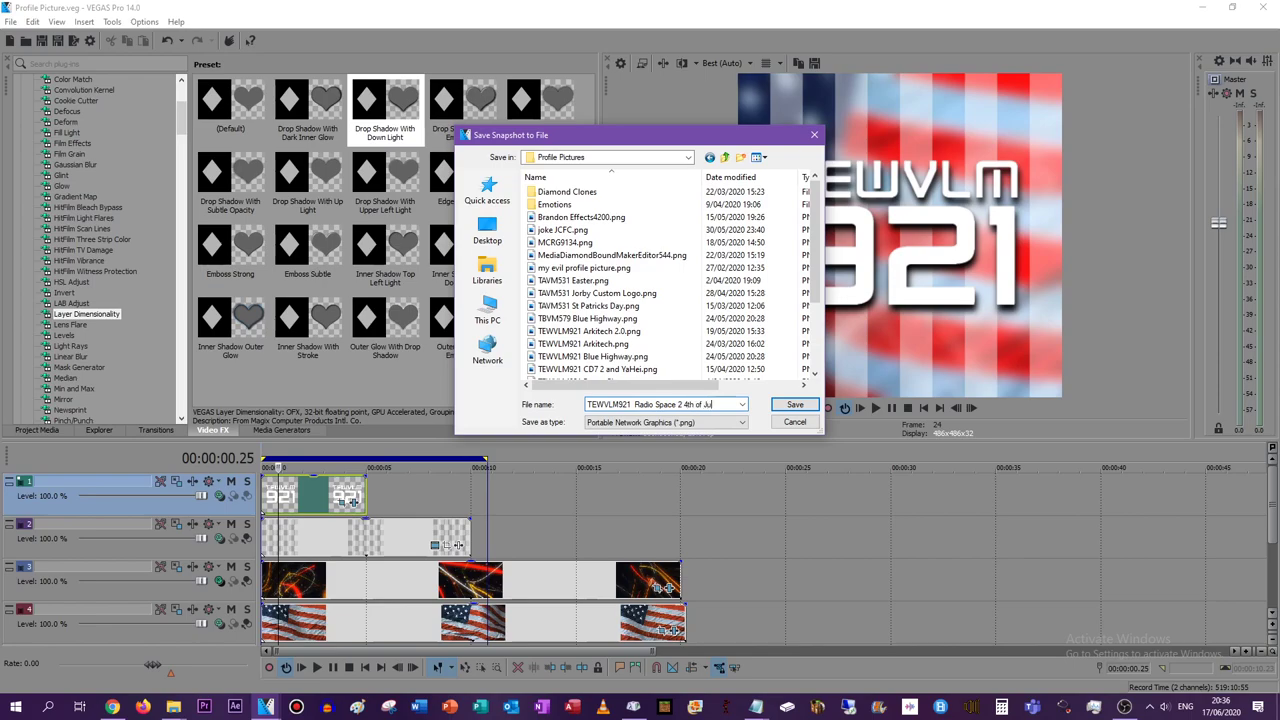
{"action": "left_click", "coordinate": [636, 404]}
{"action": "key", "text": "BackSpace"}
{"action": "left_click", "coordinate": [786, 405]}
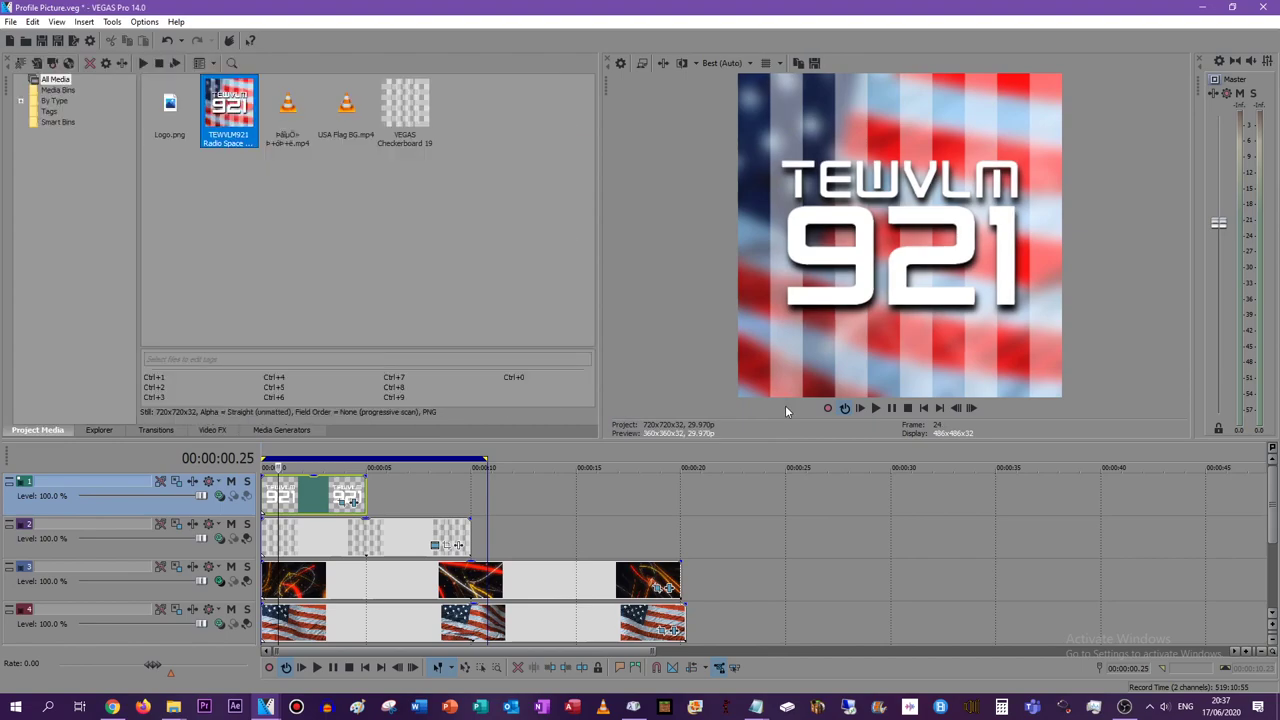
Save the project and remove the profile picture snapshot from the project media
{"action": "left_click", "coordinate": [41, 41]}
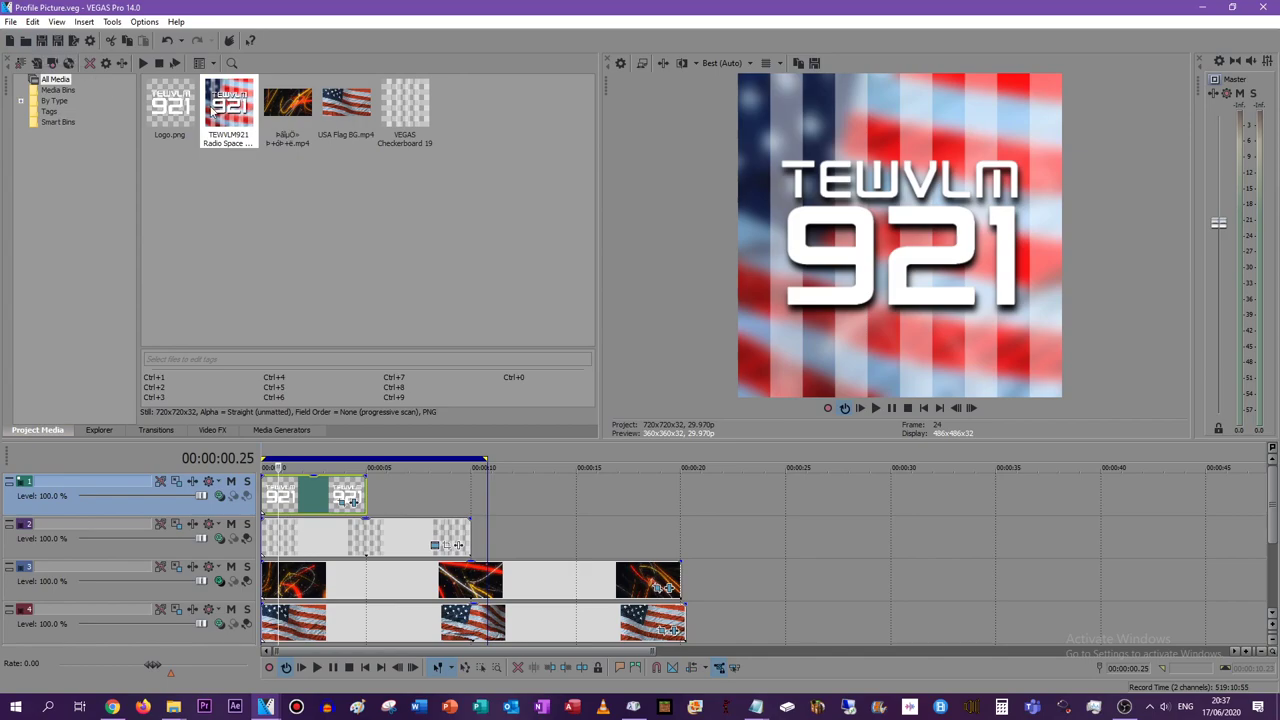
{"action": "right_click", "coordinate": [213, 109]}
{"action": "left_click", "coordinate": [262, 268]}
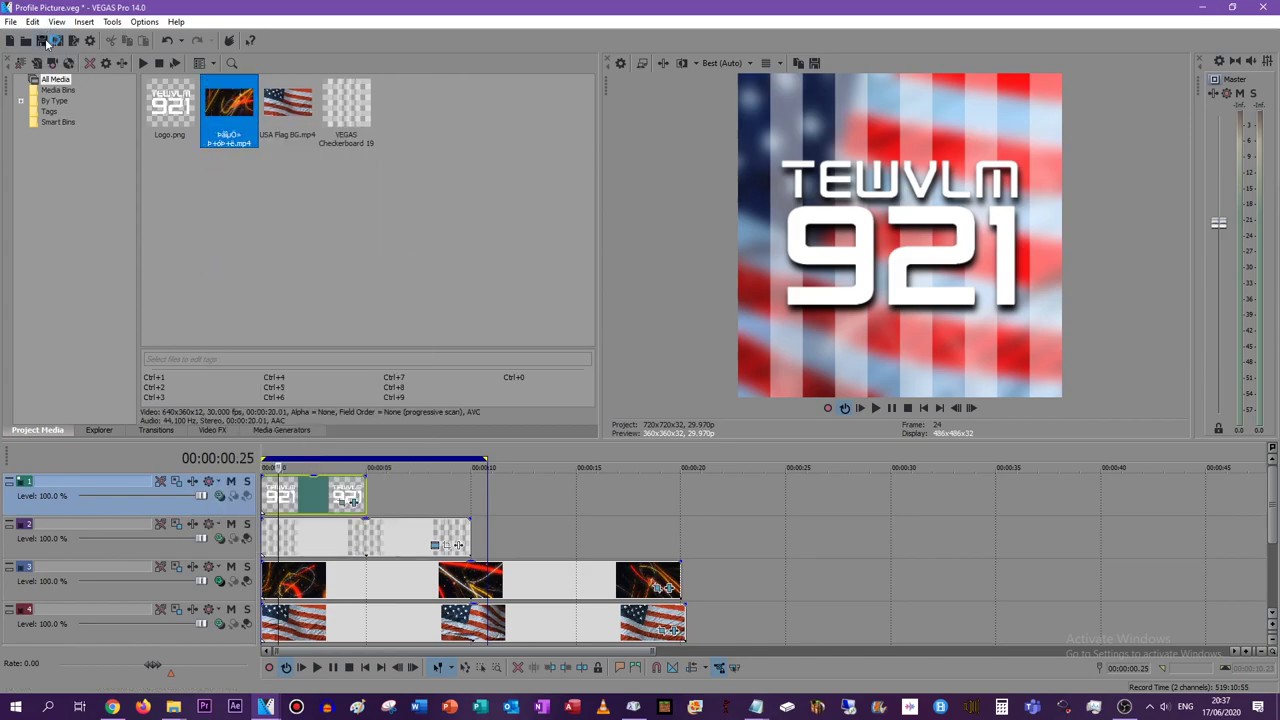
Start a new project for the banner and save it as Banner in the Radio Space 2.0 4th of July folder
{"action": "left_click", "coordinate": [9, 41]}
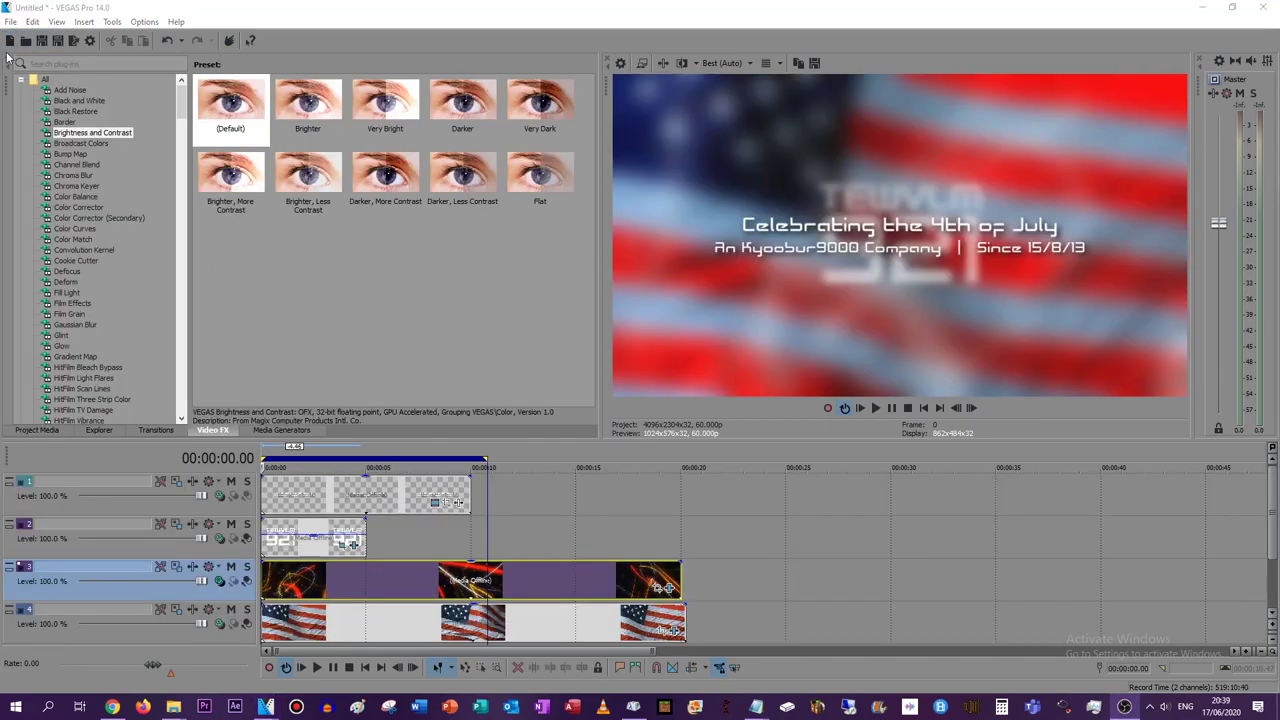
{"action": "left_click", "coordinate": [41, 40]}
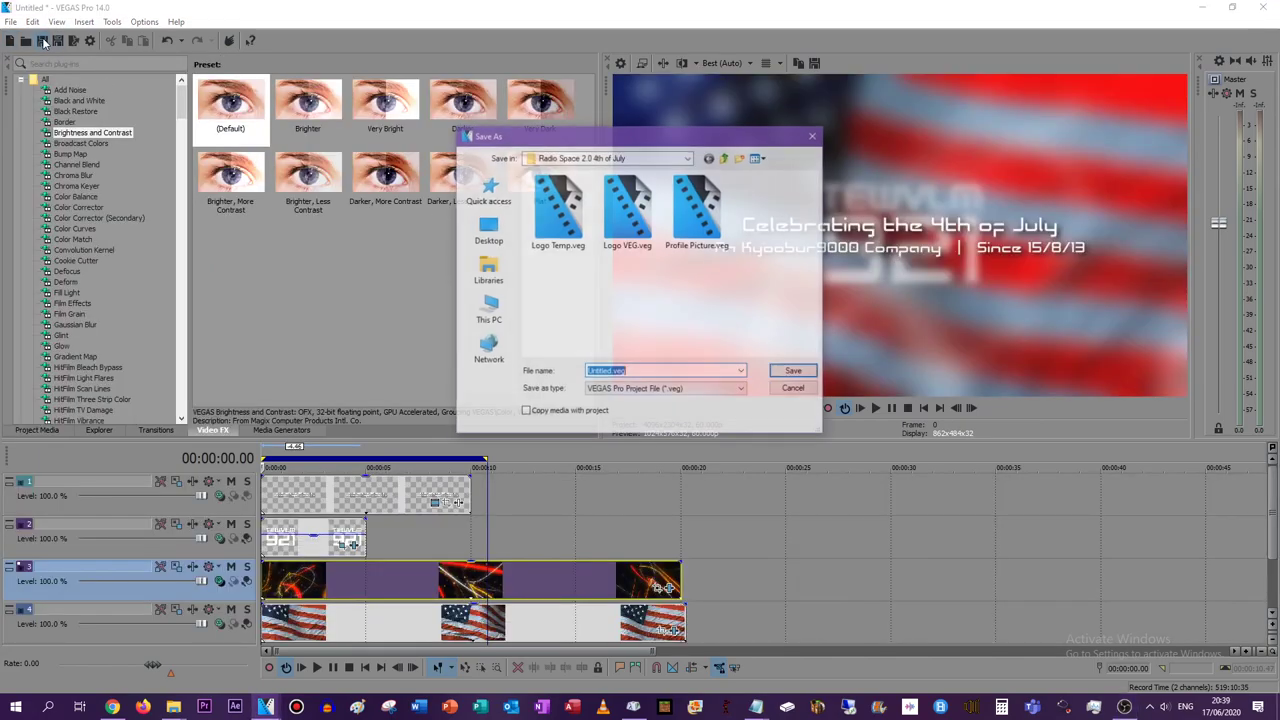
{"action": "type", "text": "Banner"}
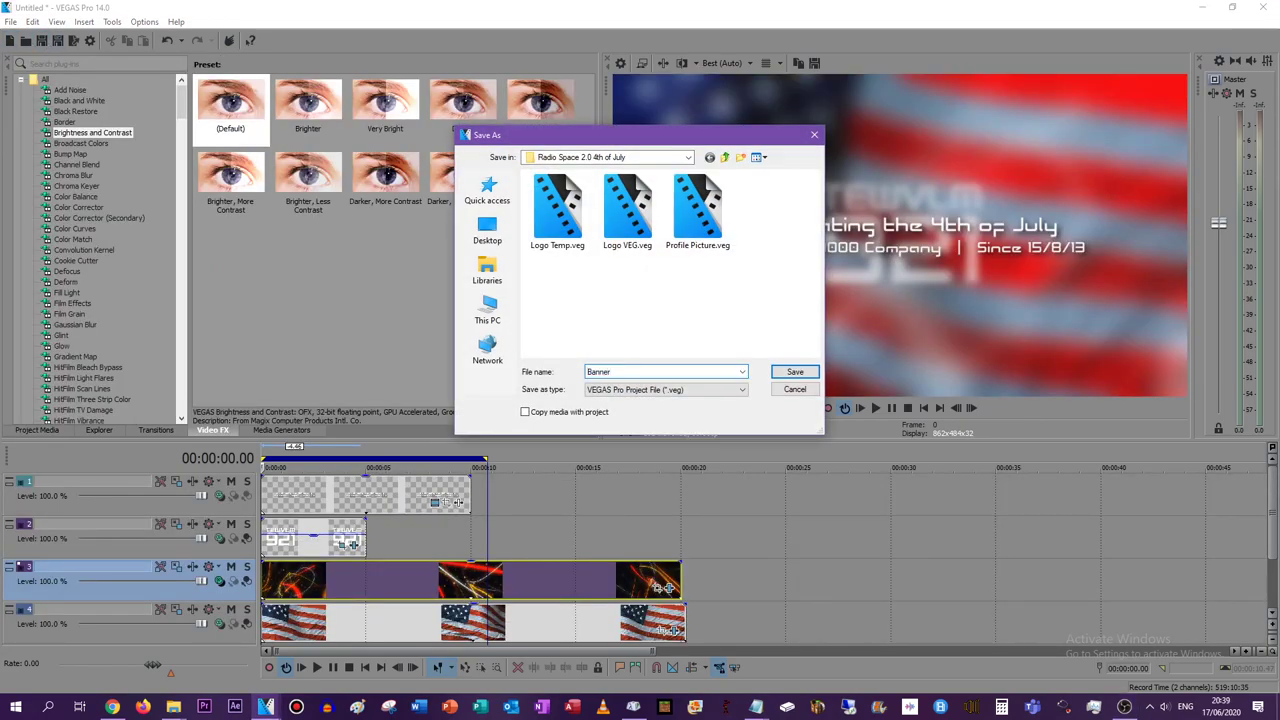
{"action": "key", "text": "Return"}
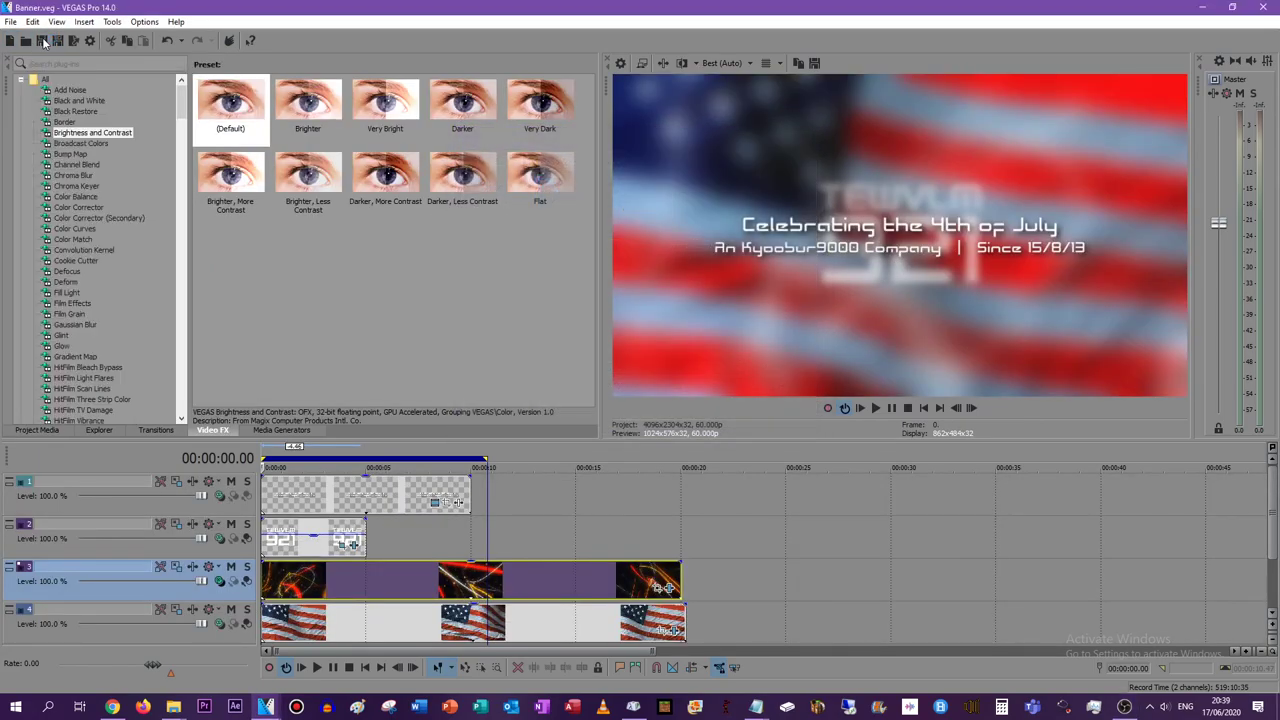
Save a PNG snapshot of the banner preview as RS24OJ Banner in the Documents library
{"action": "left_click", "coordinate": [815, 63]}
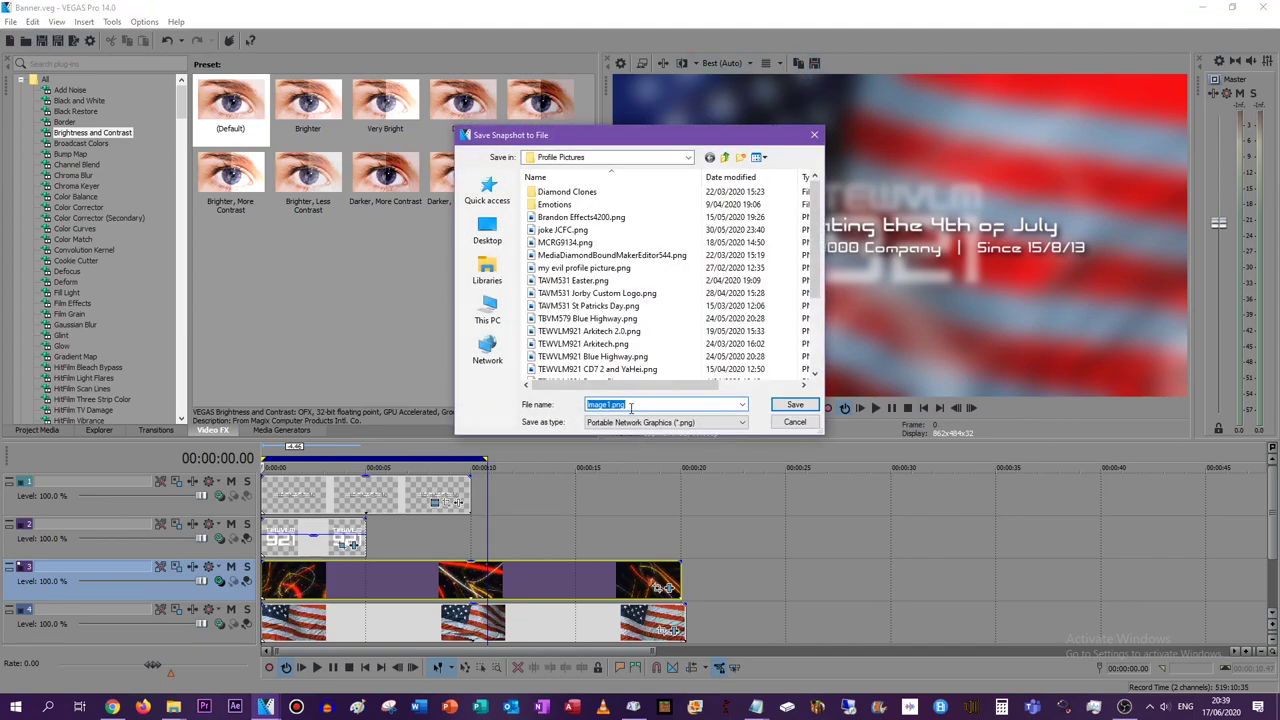
{"action": "left_click", "coordinate": [484, 272]}
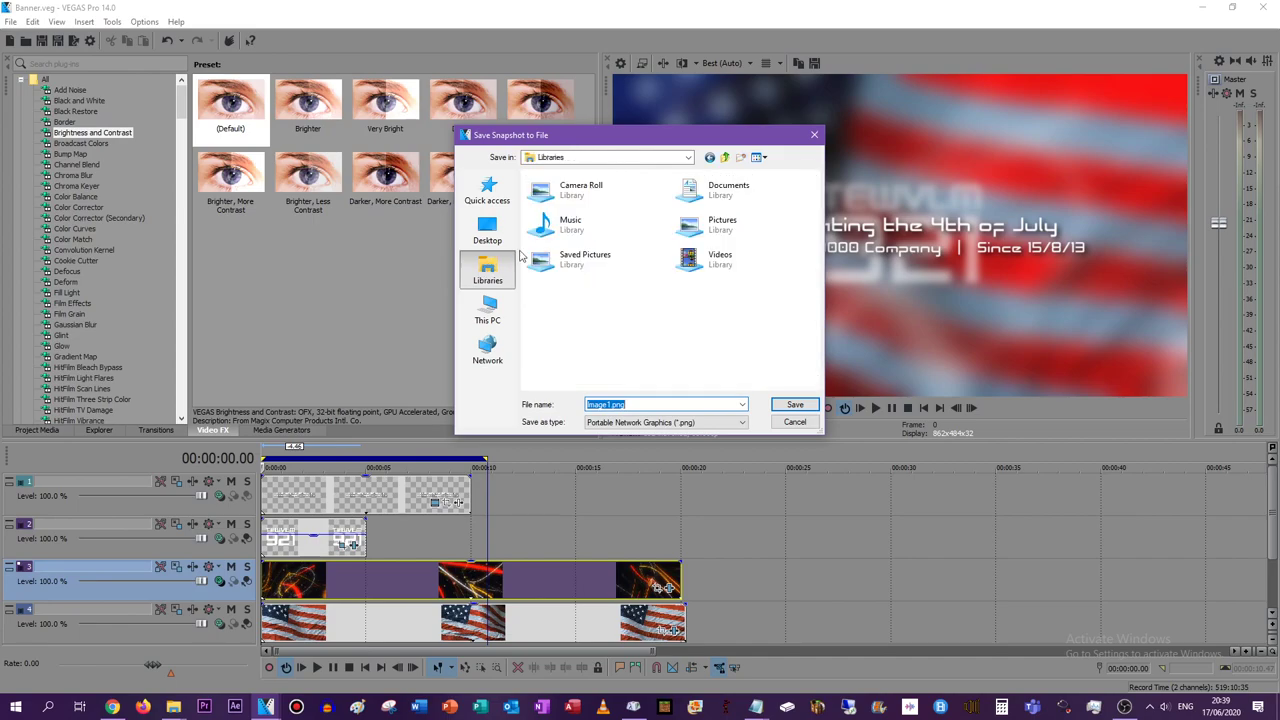
{"action": "double_click", "coordinate": [715, 190]}
{"action": "double_click", "coordinate": [641, 410]}
{"action": "type", "text": "E"}
{"action": "type", "text": "S24OJ Banner"}
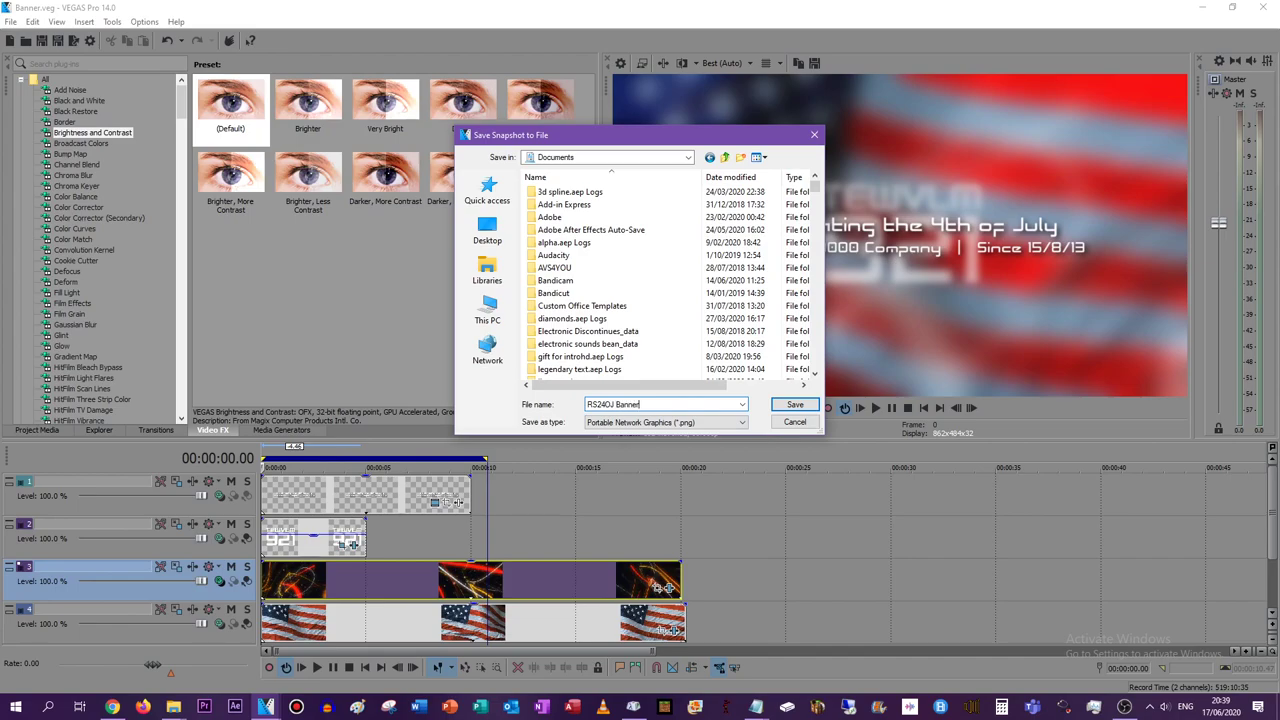
{"action": "key", "text": "Return"}
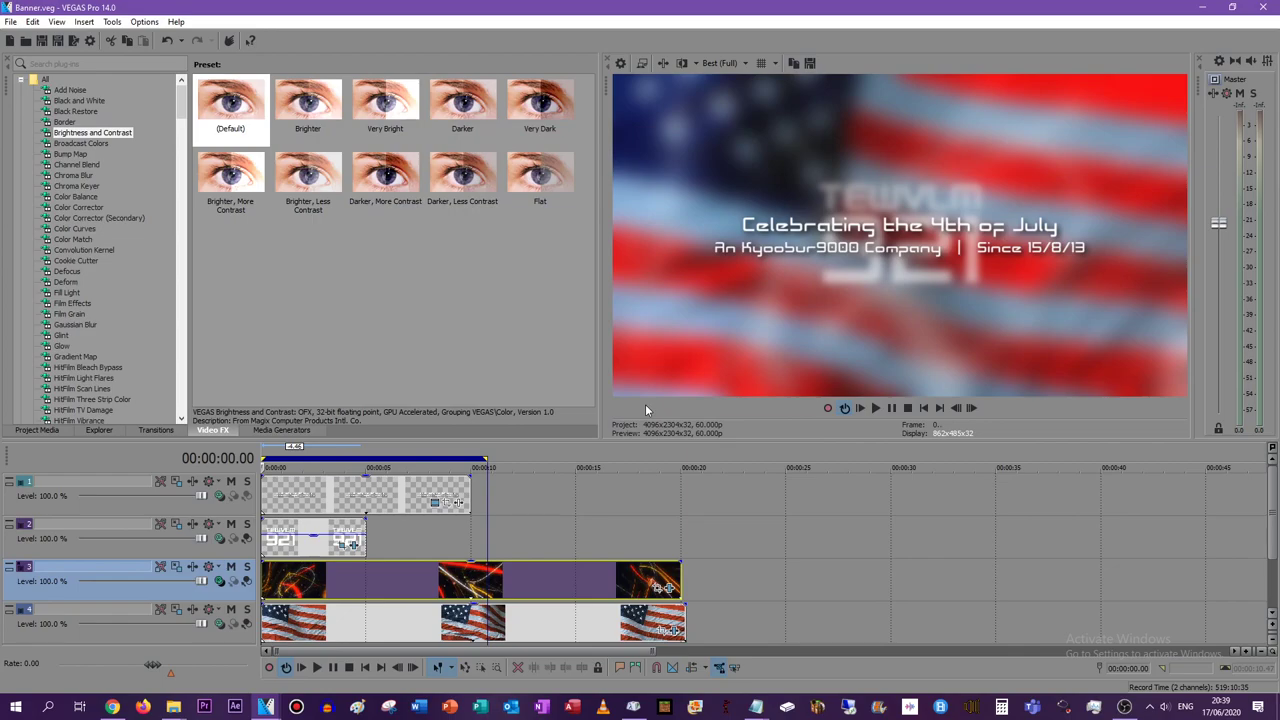